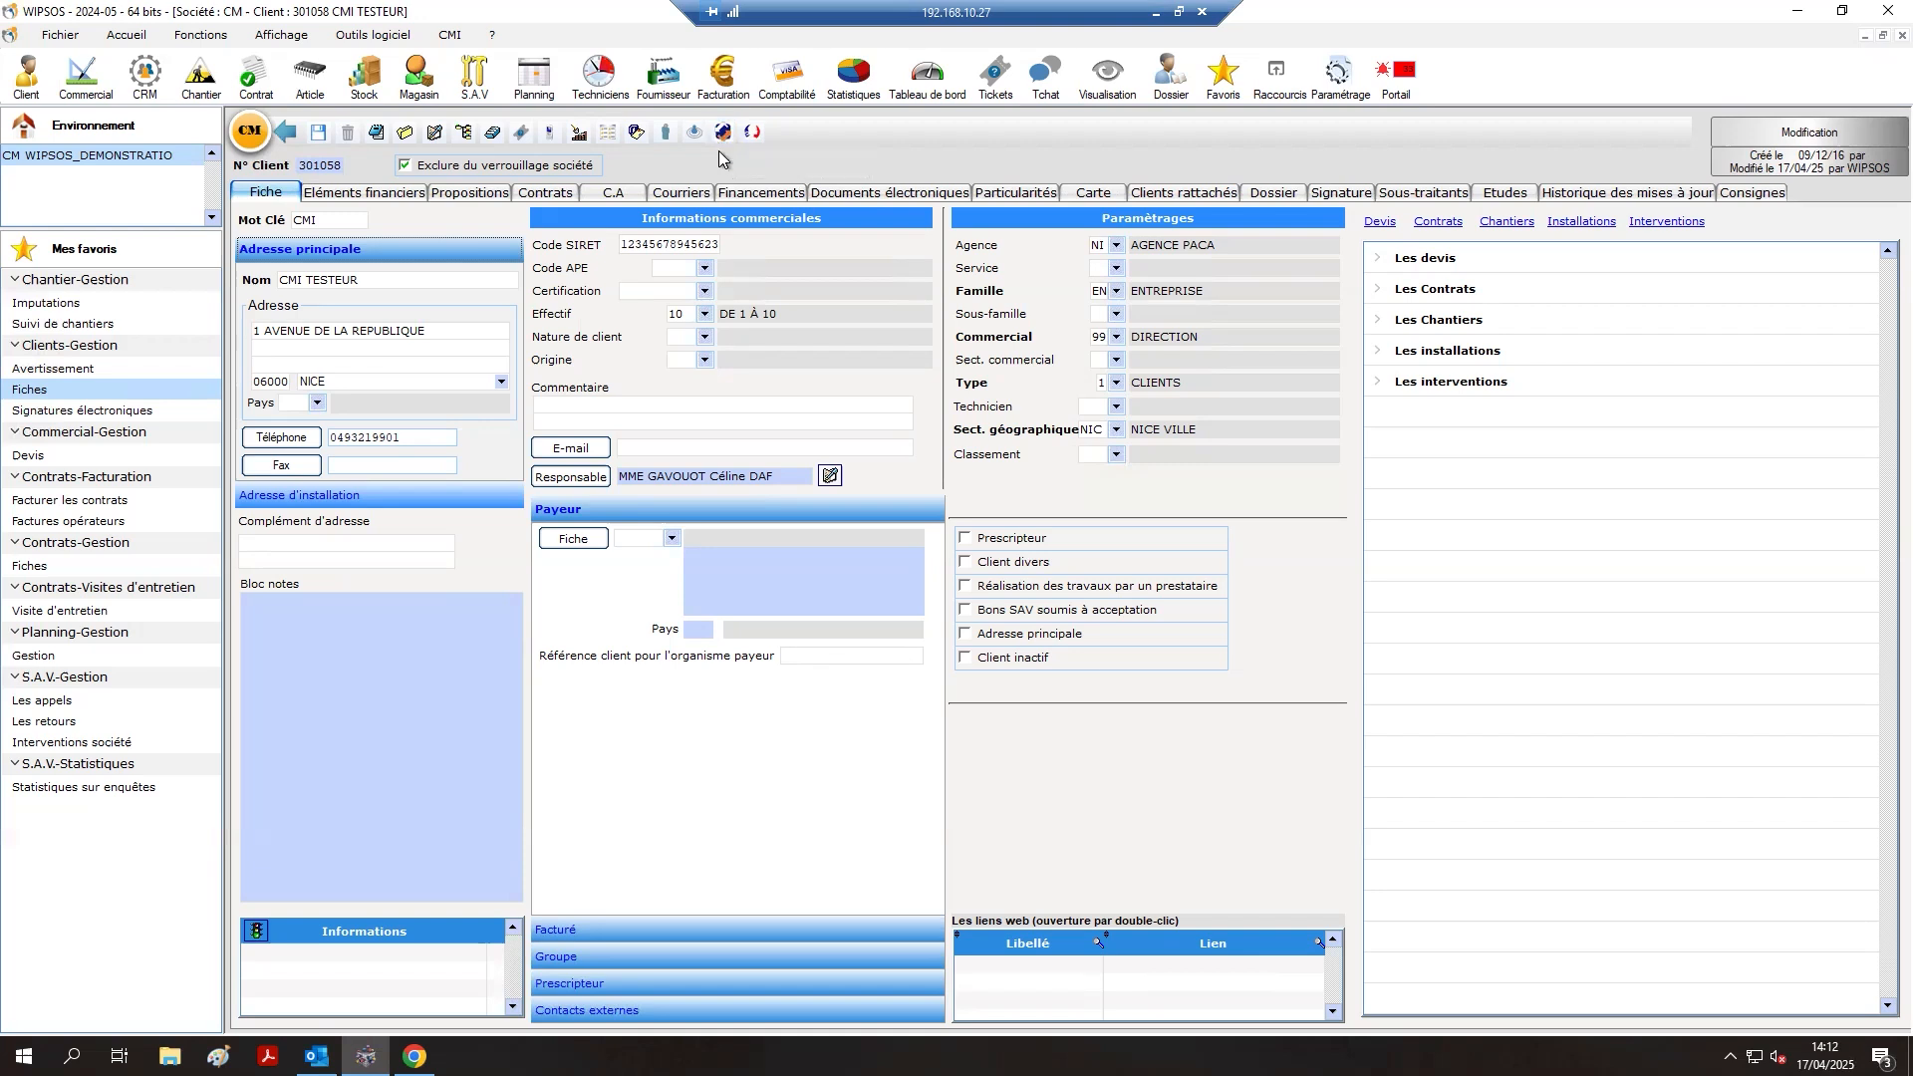
Open the "Contrat opérateur Télésoft" contract from the contracts of client CMI TESTEUR.
{"action": "left_click", "coordinate": [534, 189]}
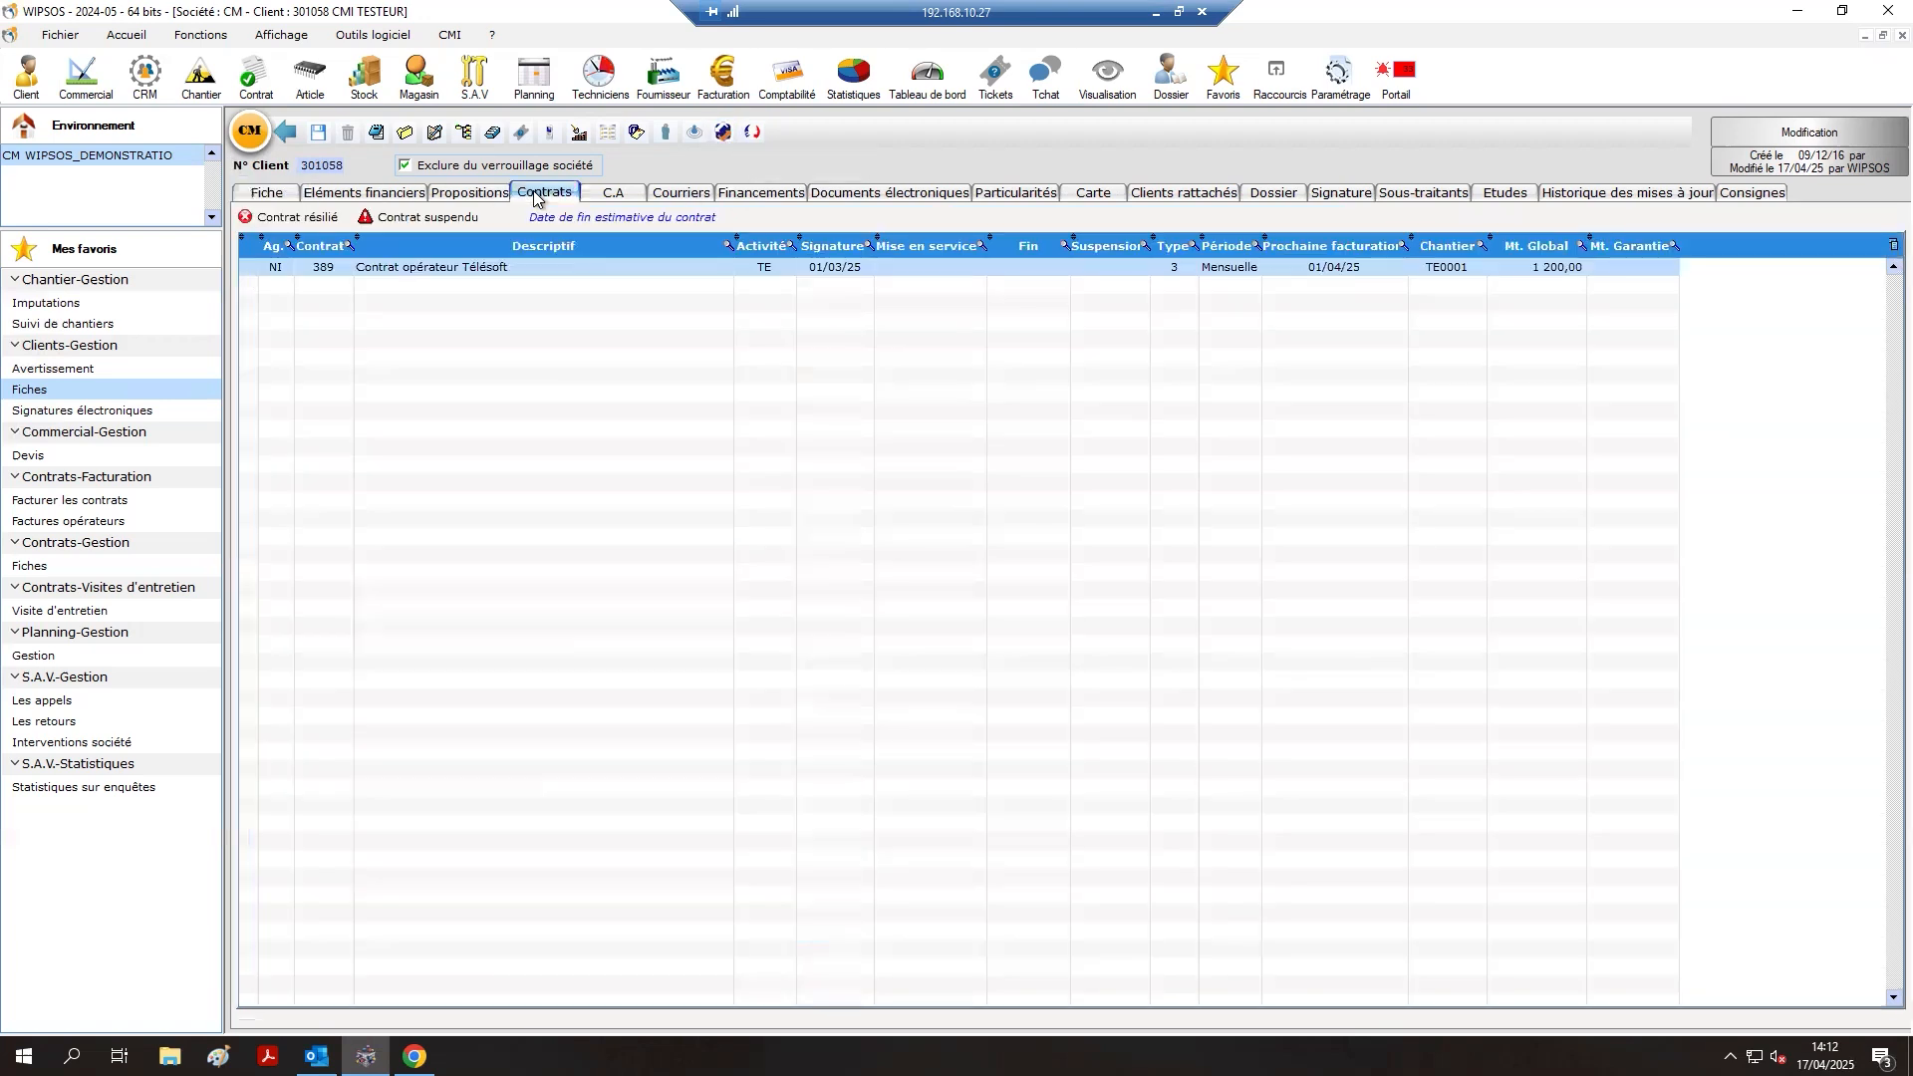
{"action": "double_click", "coordinate": [481, 267]}
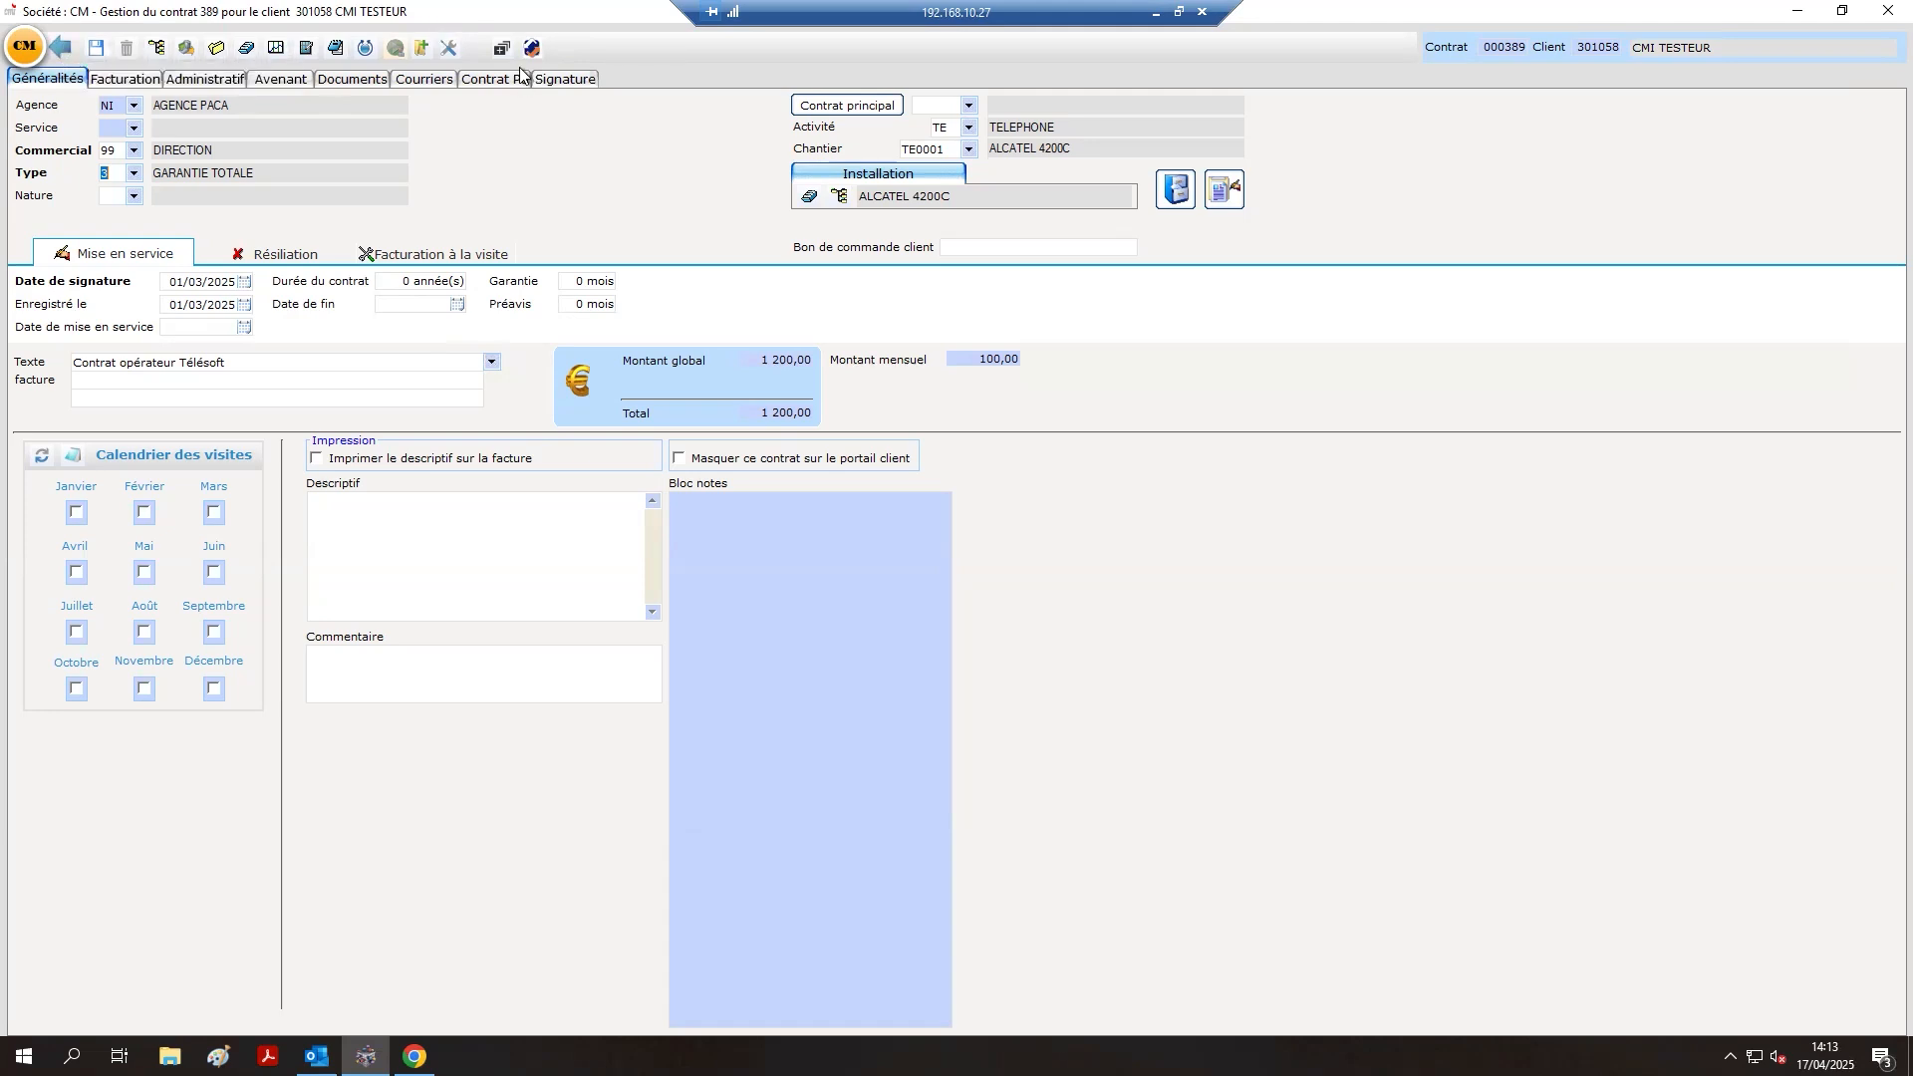
Switch to Chrome, sign in to the billing portal with the prefilled credentials and open the CMI TESTEUR client record.
{"action": "left_click", "coordinate": [414, 1056]}
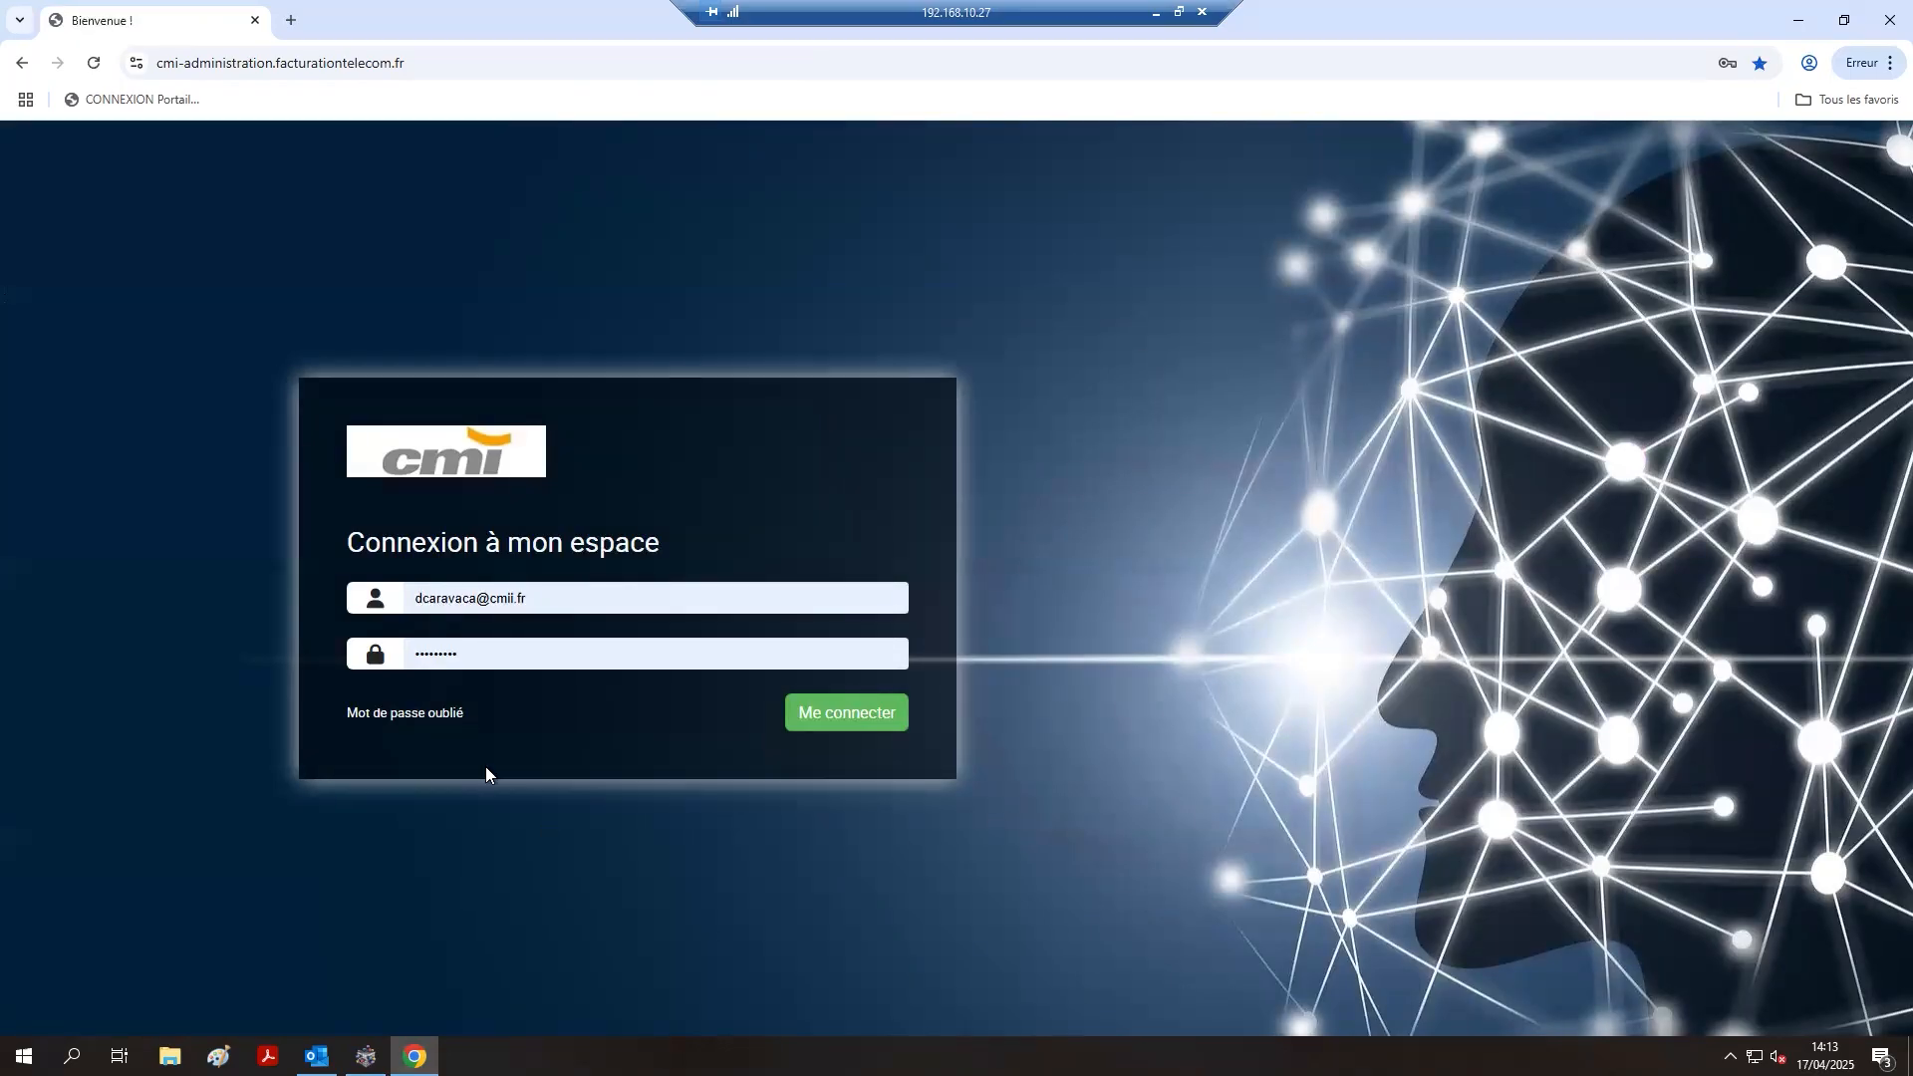
{"action": "left_click", "coordinate": [842, 716]}
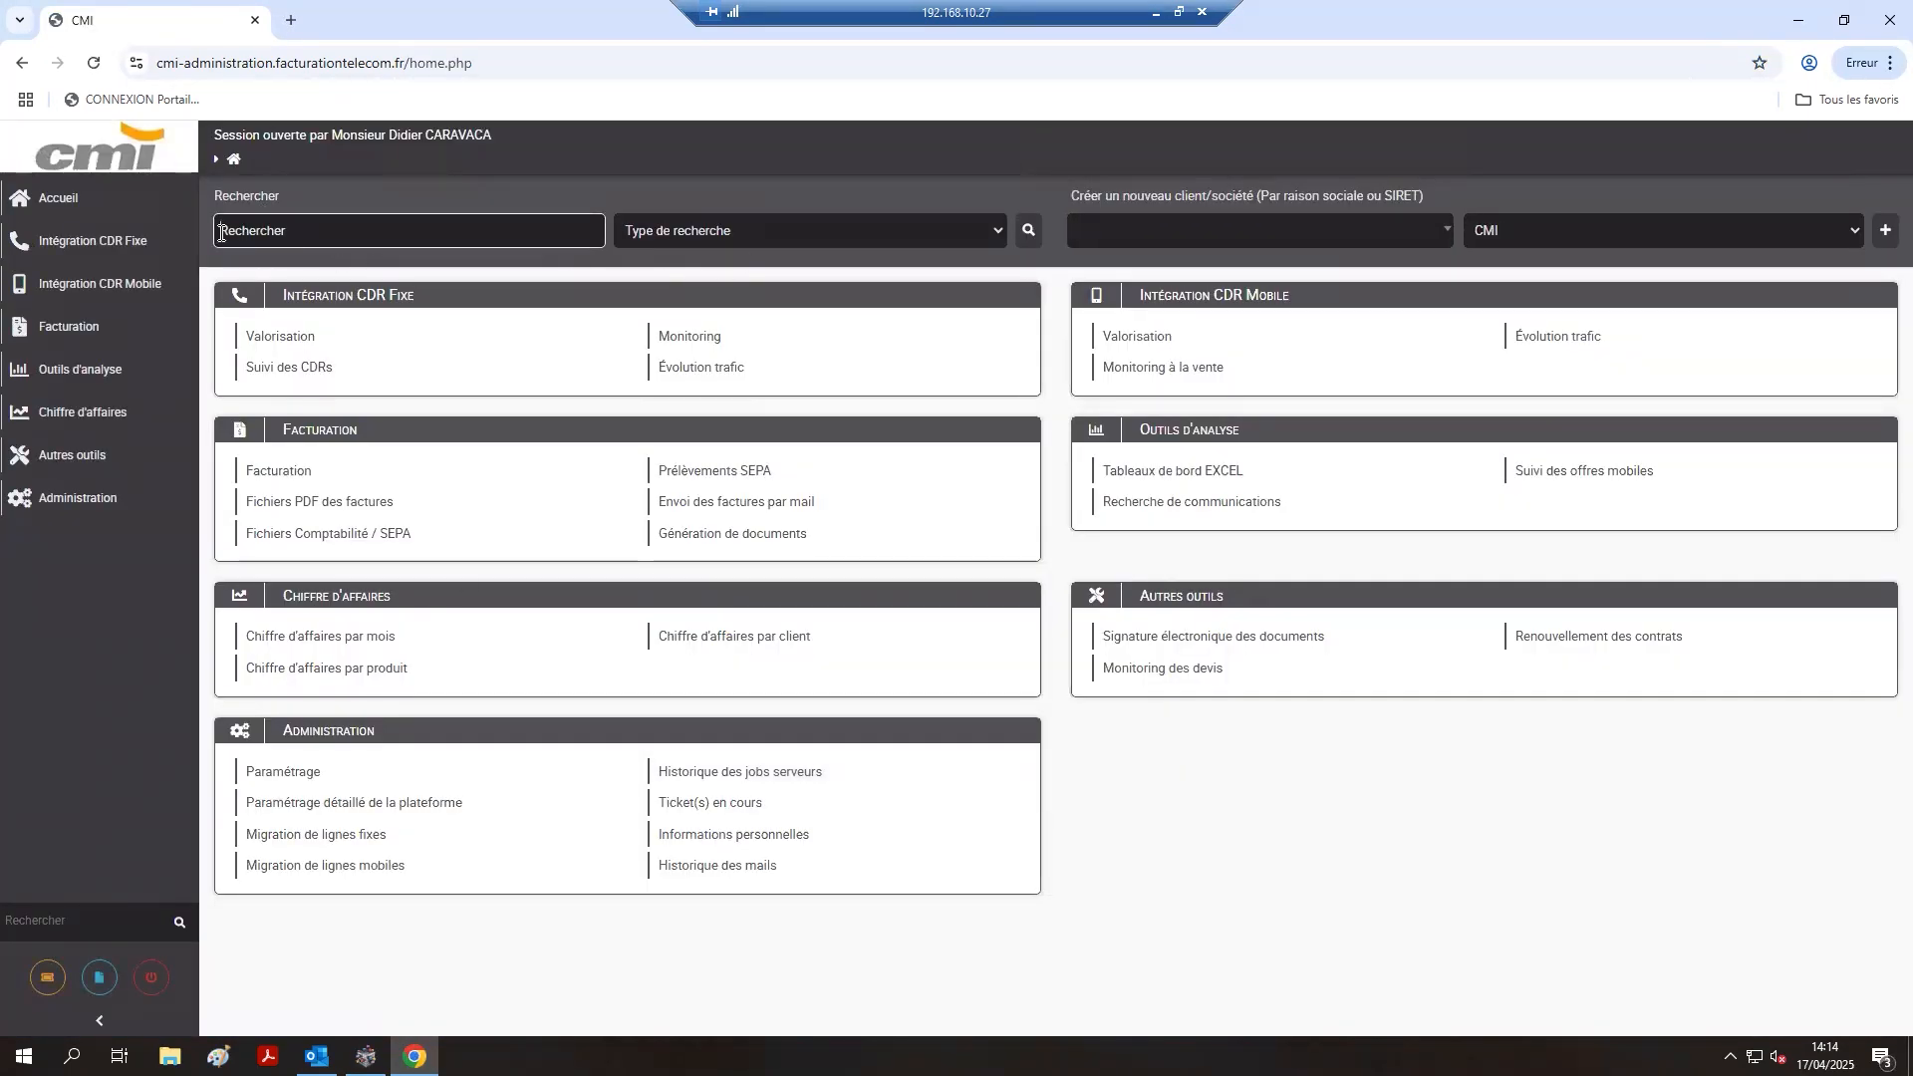
{"action": "left_click", "coordinate": [1029, 233]}
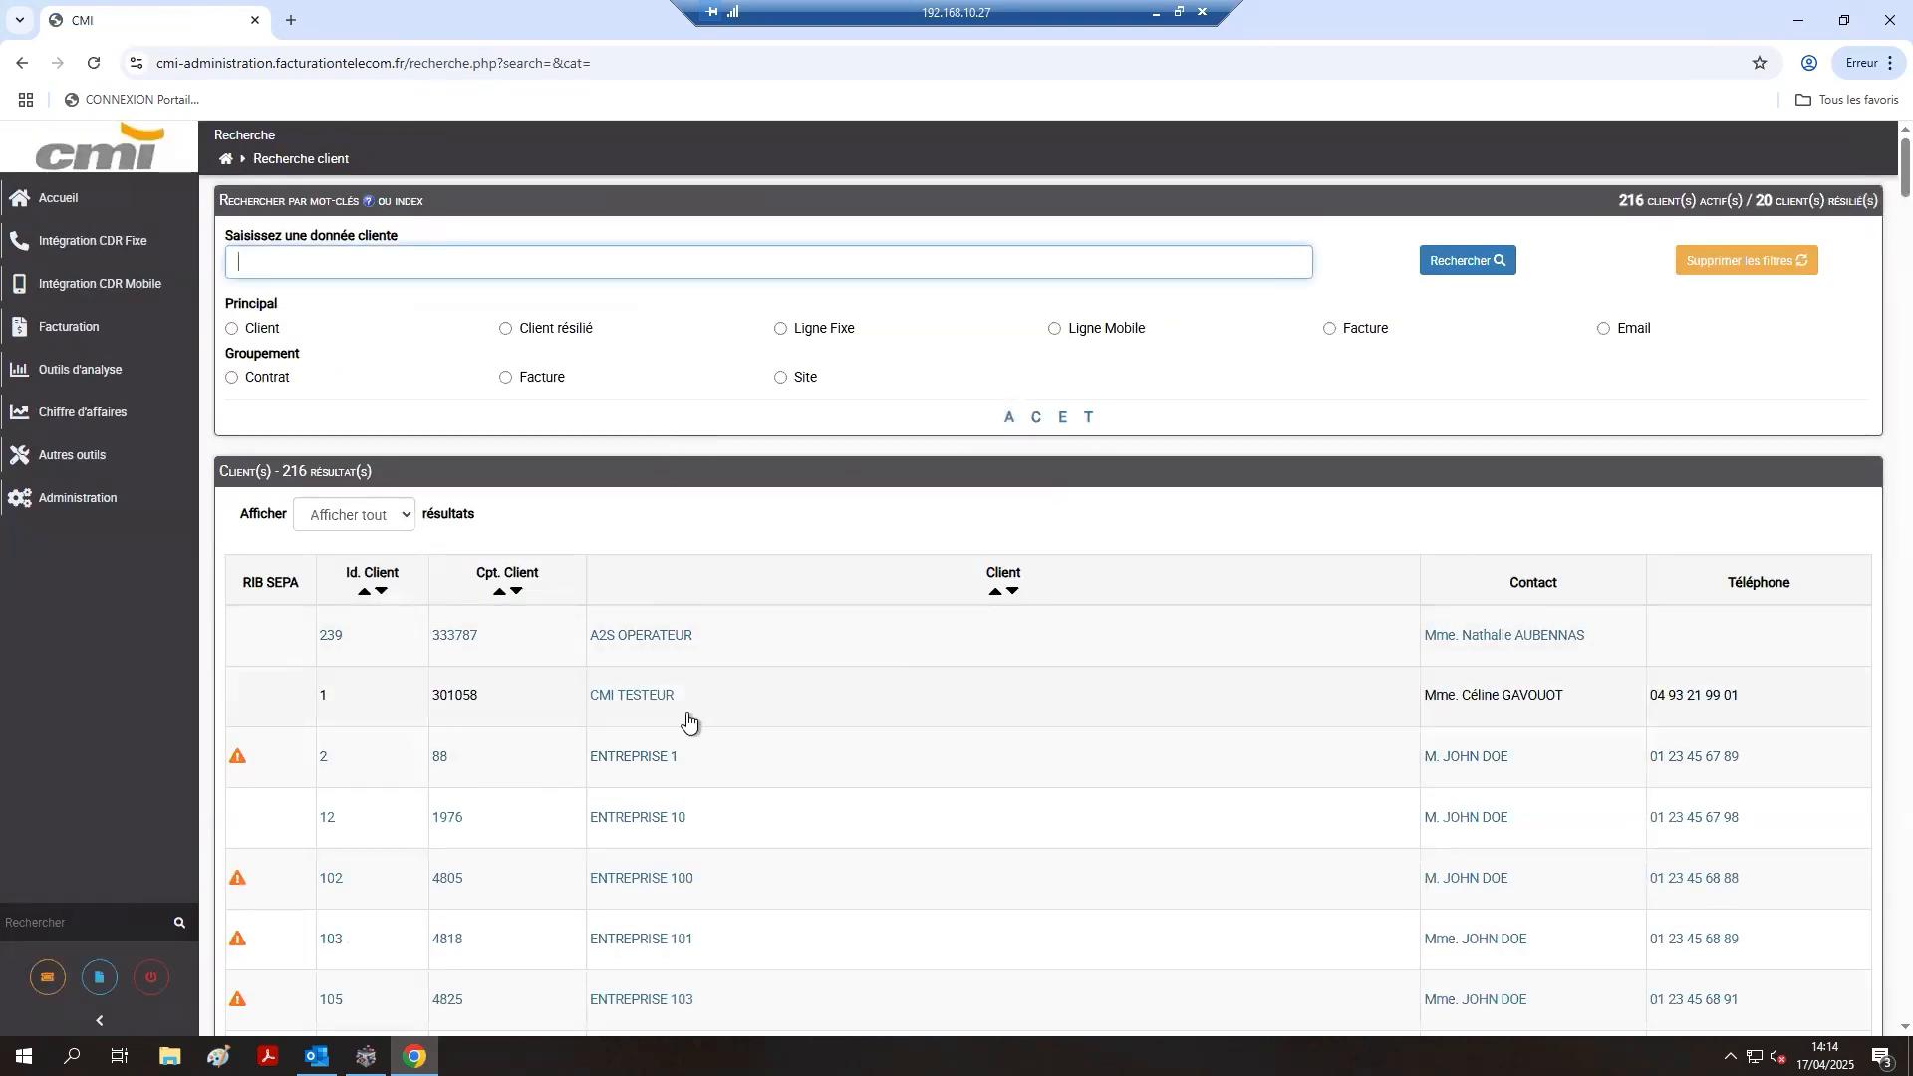
{"action": "left_click", "coordinate": [646, 703]}
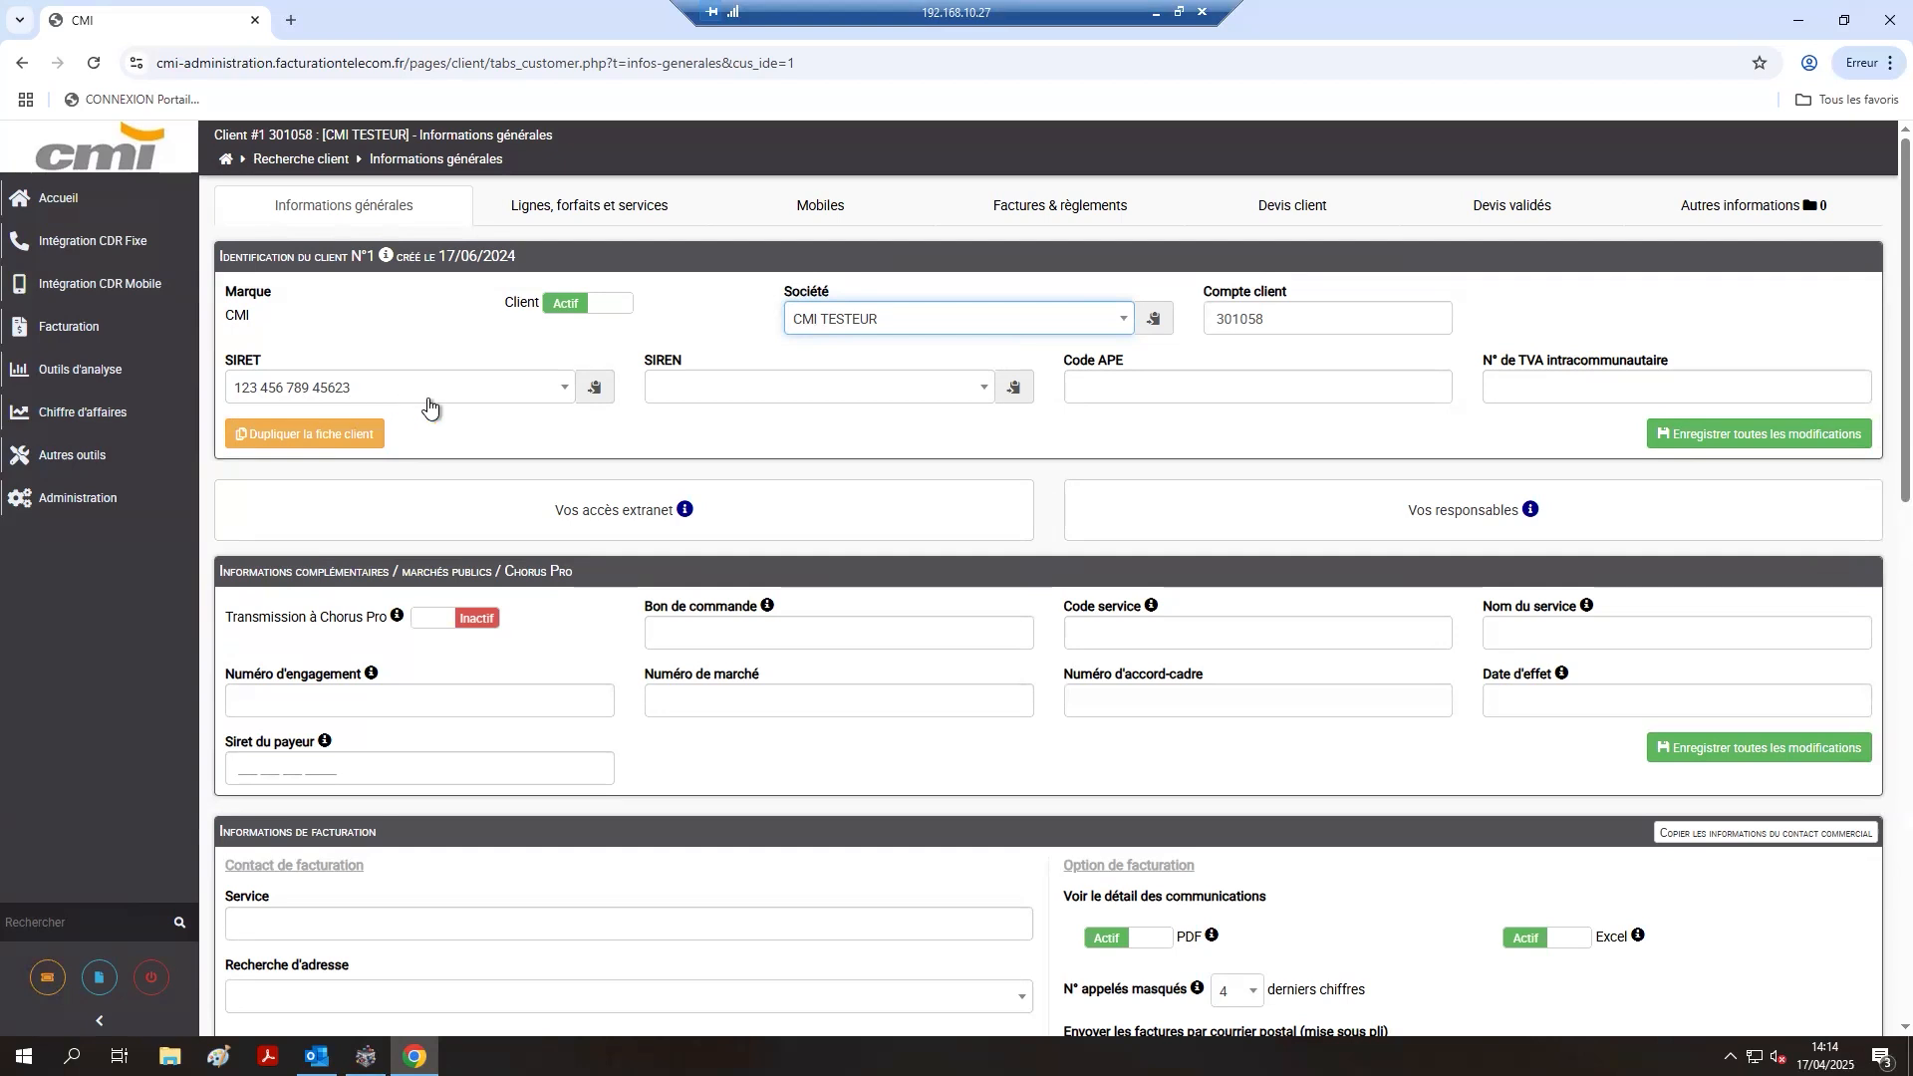
Examine CMI TESTEUR's general information, its lines, plans and services, and its invoices and payments.
{"action": "scroll", "coordinate": [722, 578], "scroll_direction": "down", "scroll_amount": 5}
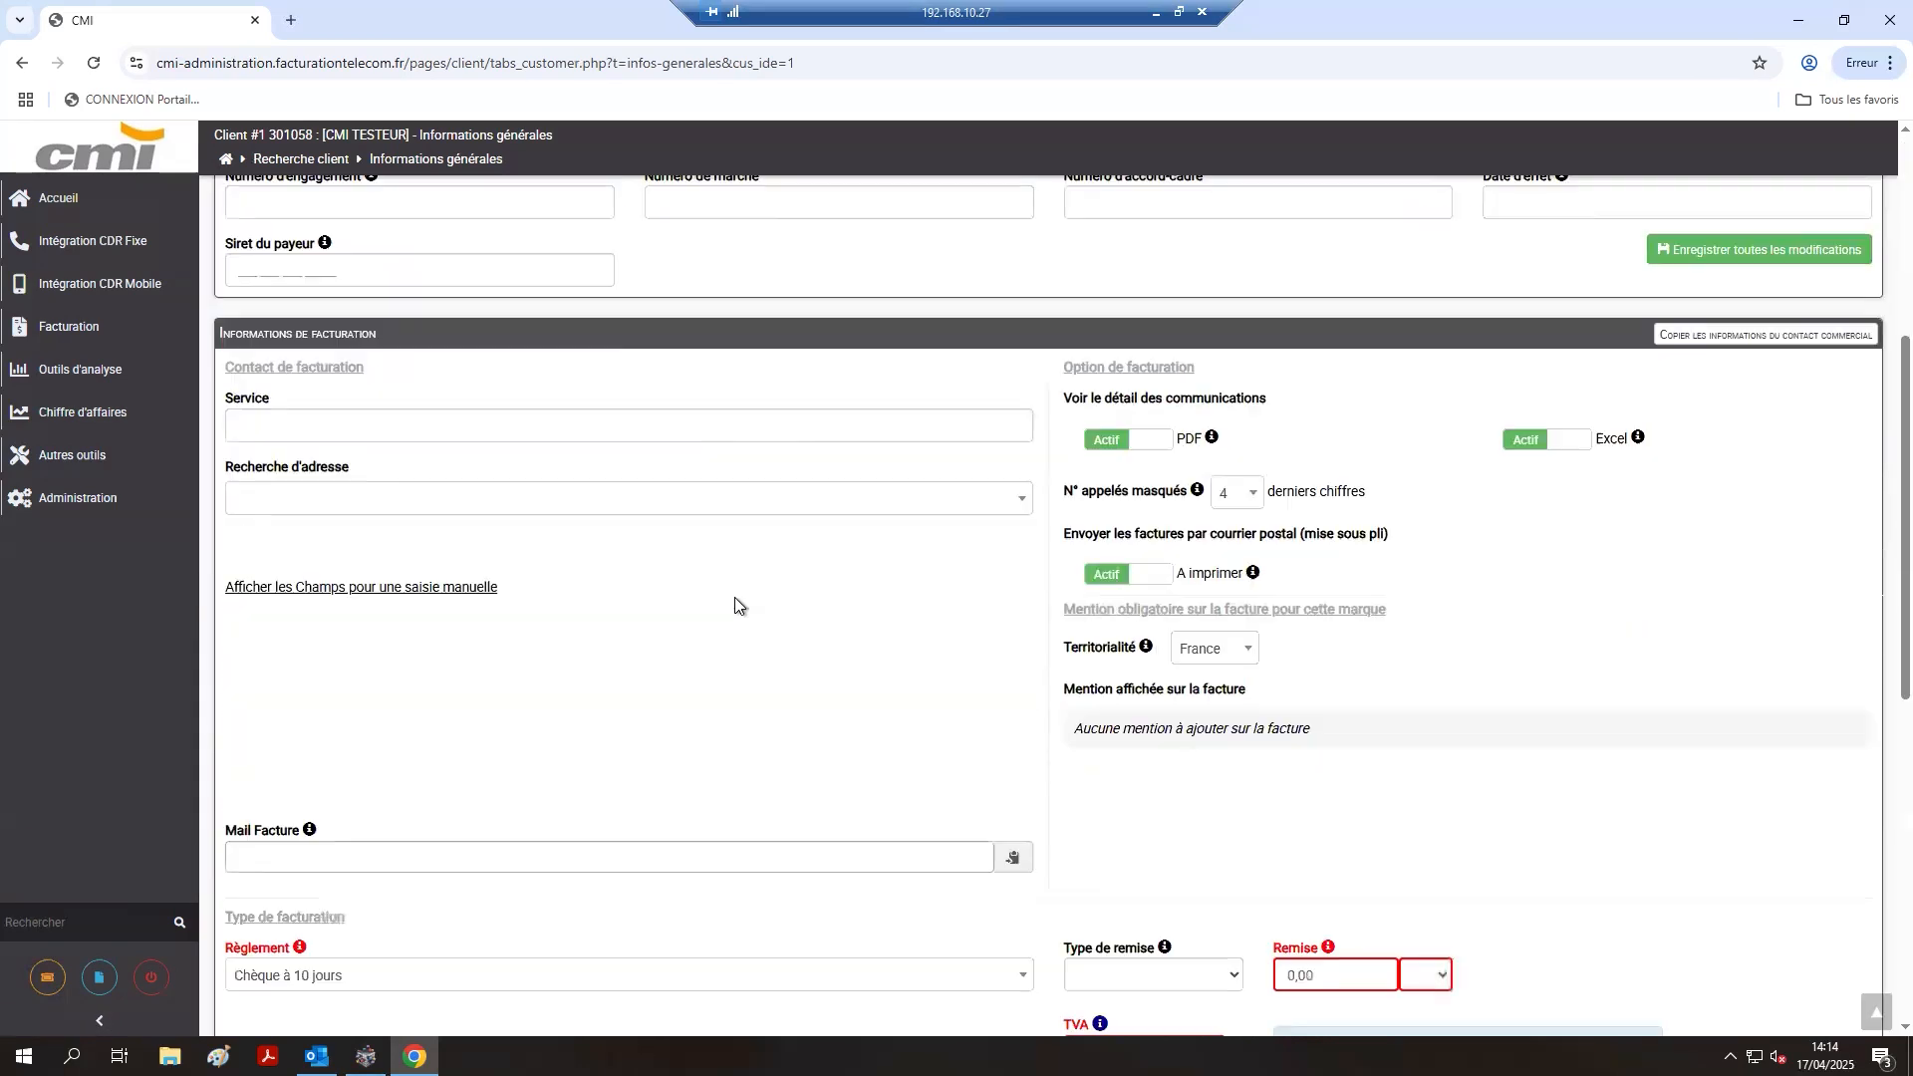
{"action": "scroll", "coordinate": [733, 596], "scroll_direction": "up", "scroll_amount": 5}
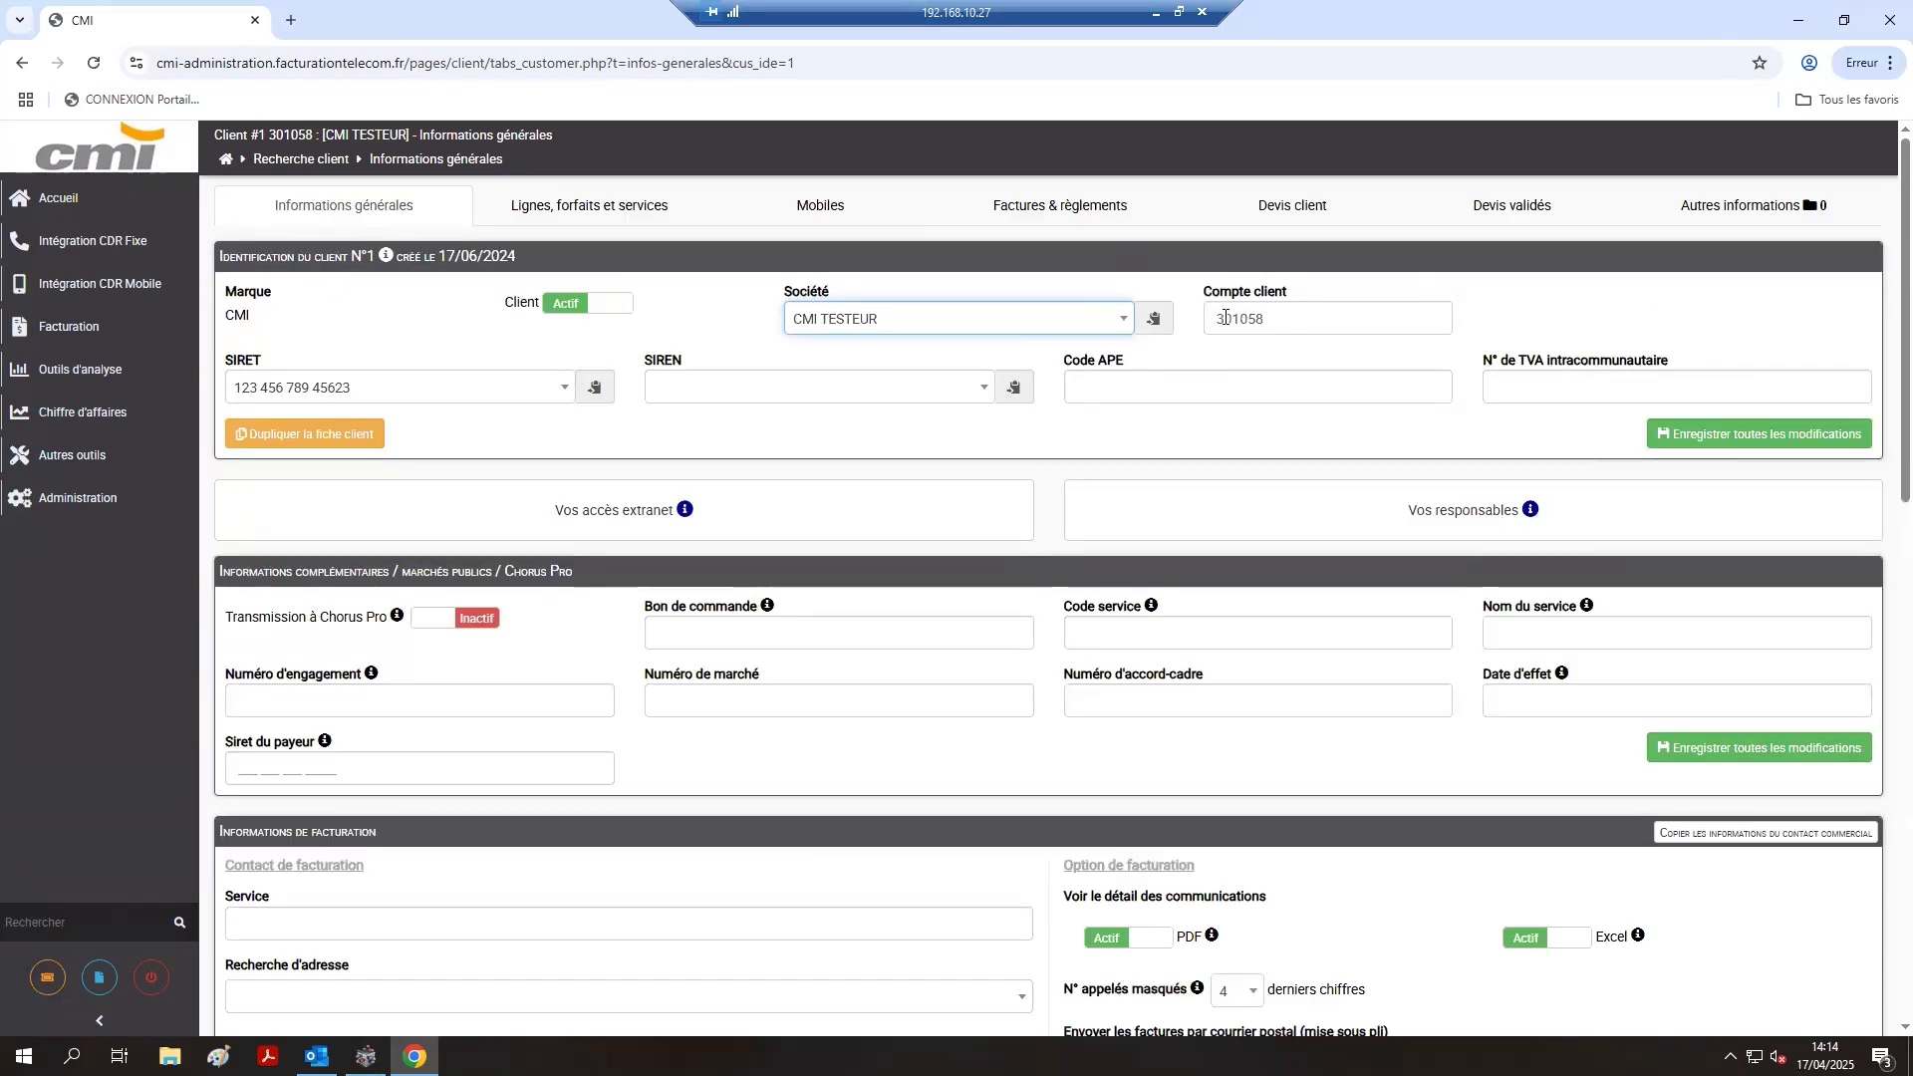
{"action": "scroll", "coordinate": [947, 523], "scroll_direction": "down", "scroll_amount": 9}
{"action": "scroll", "coordinate": [936, 554], "scroll_direction": "down", "scroll_amount": 4}
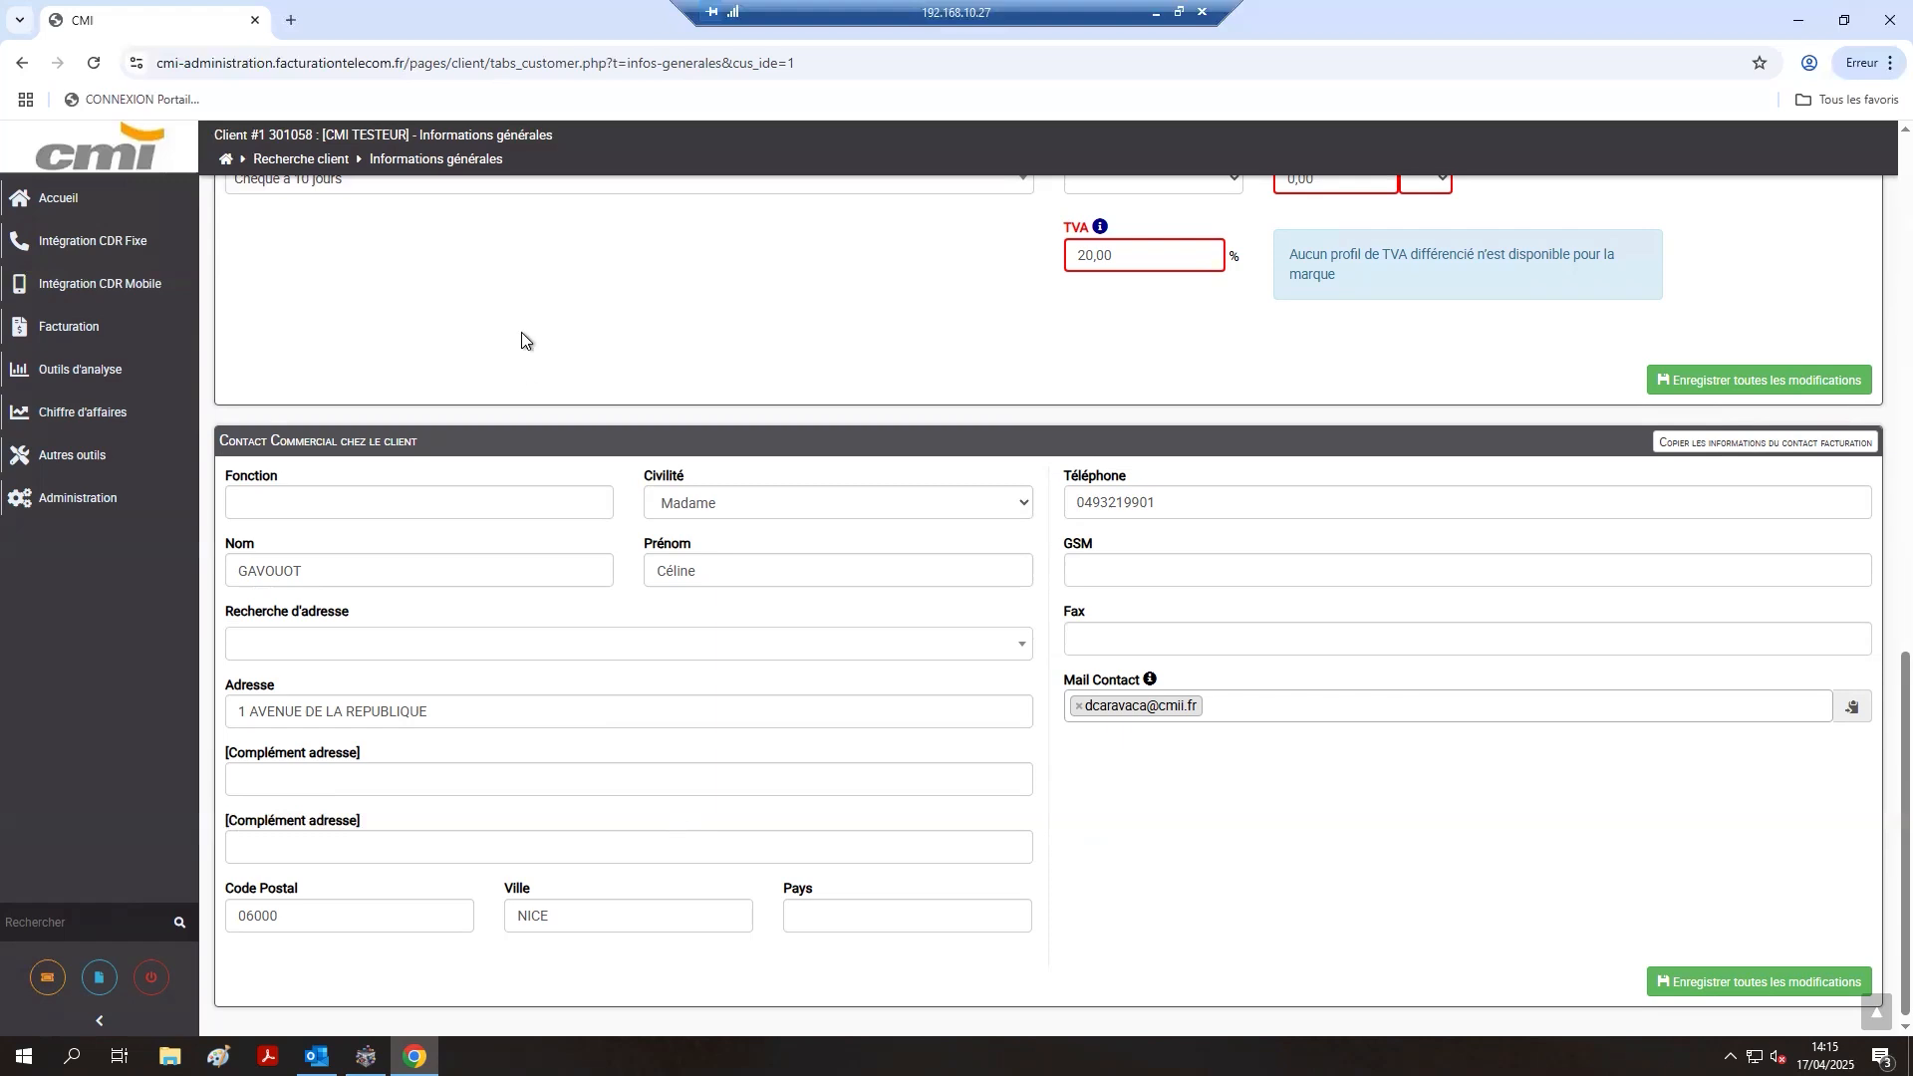
{"action": "scroll", "coordinate": [520, 348], "scroll_direction": "up", "scroll_amount": 10}
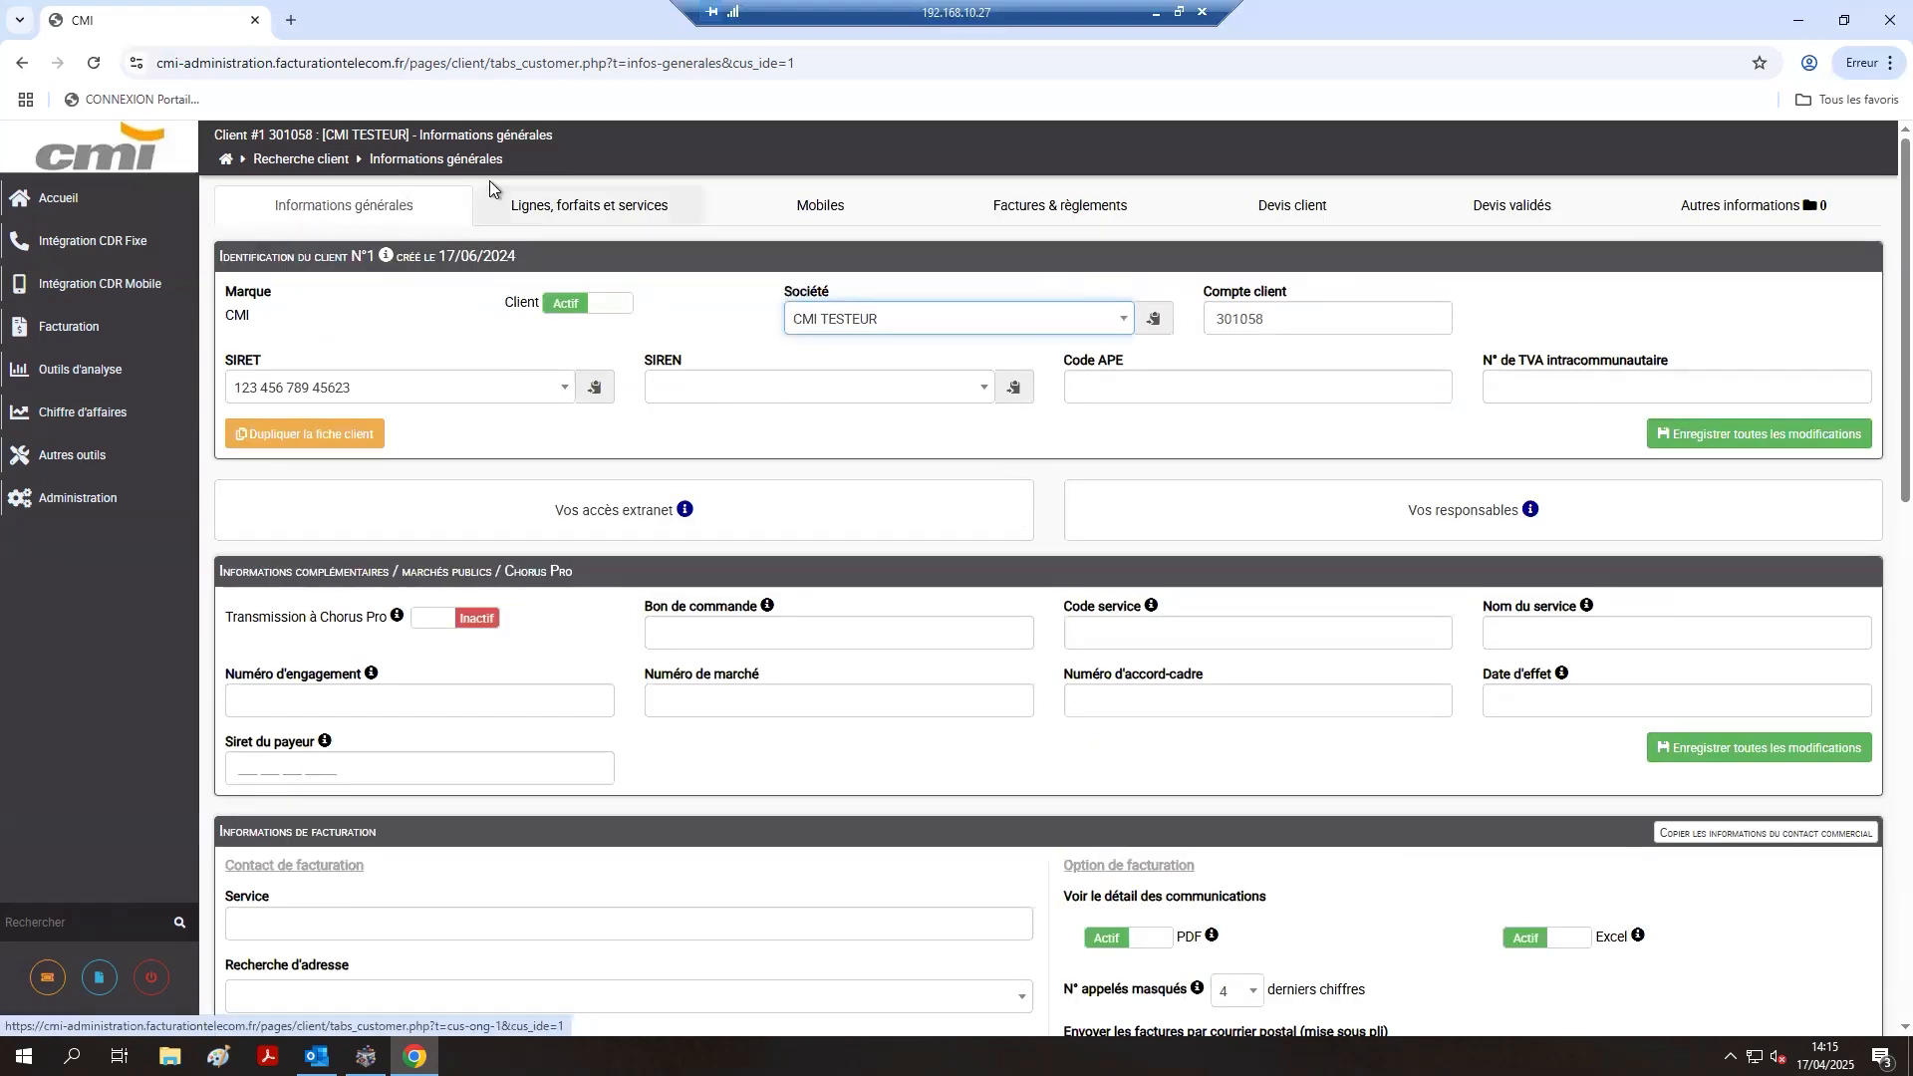
{"action": "left_click", "coordinate": [572, 209]}
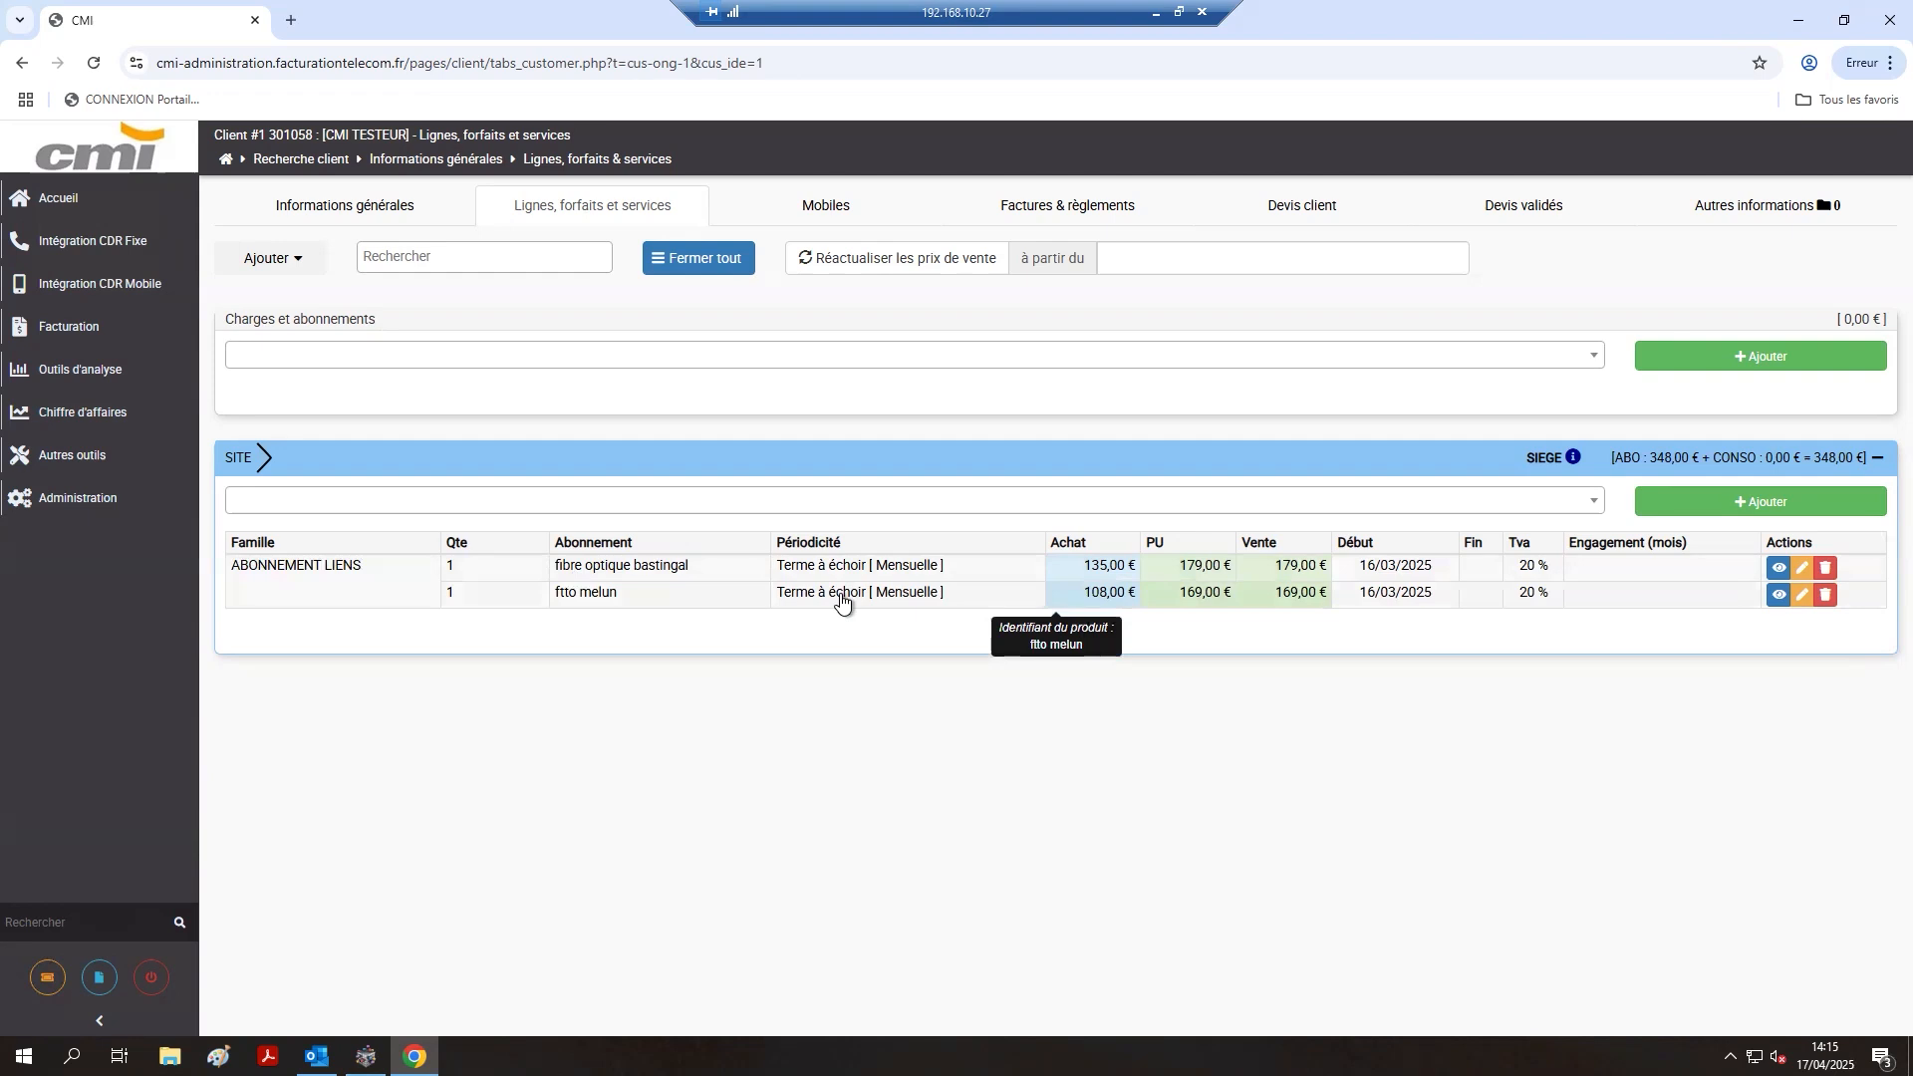
{"action": "left_click", "coordinate": [1066, 205]}
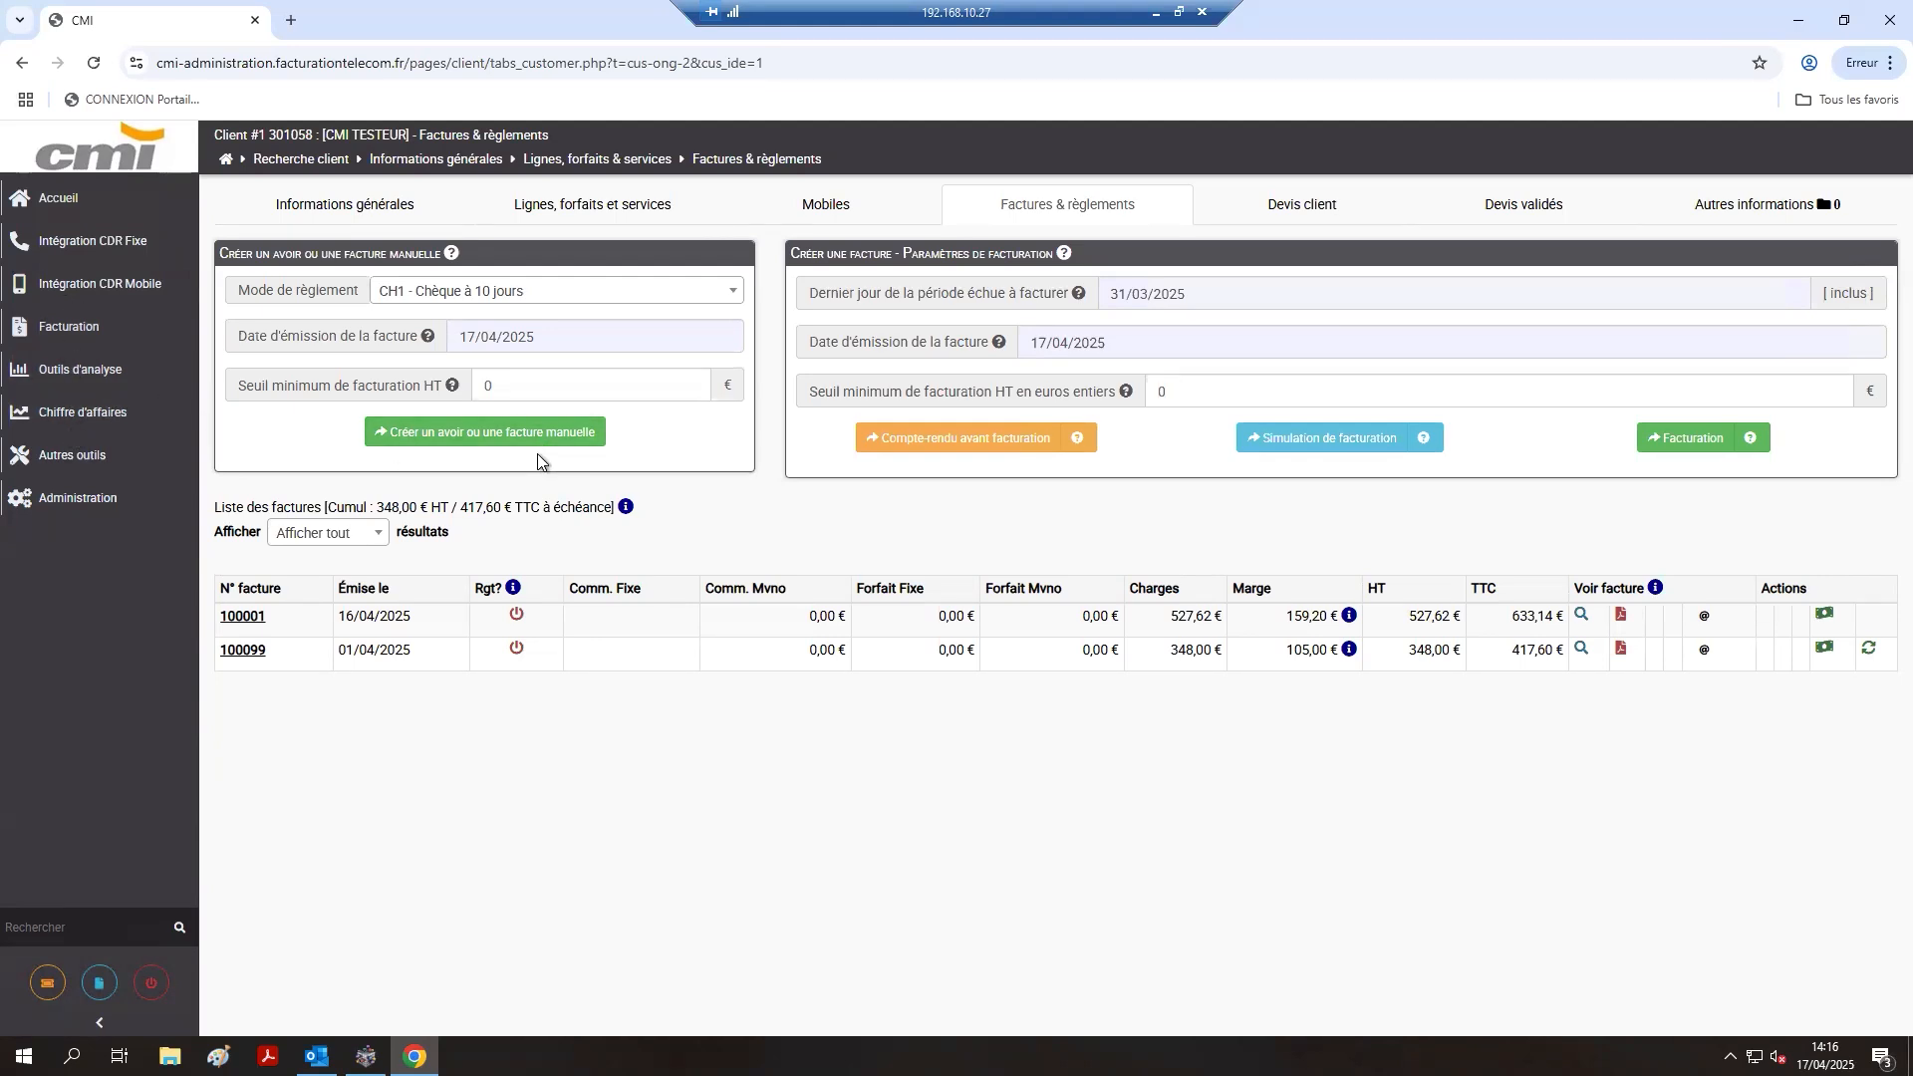
Go back to the client search and open the invoices and payments of client A2S OPERATEUR.
{"action": "left_click", "coordinate": [289, 160]}
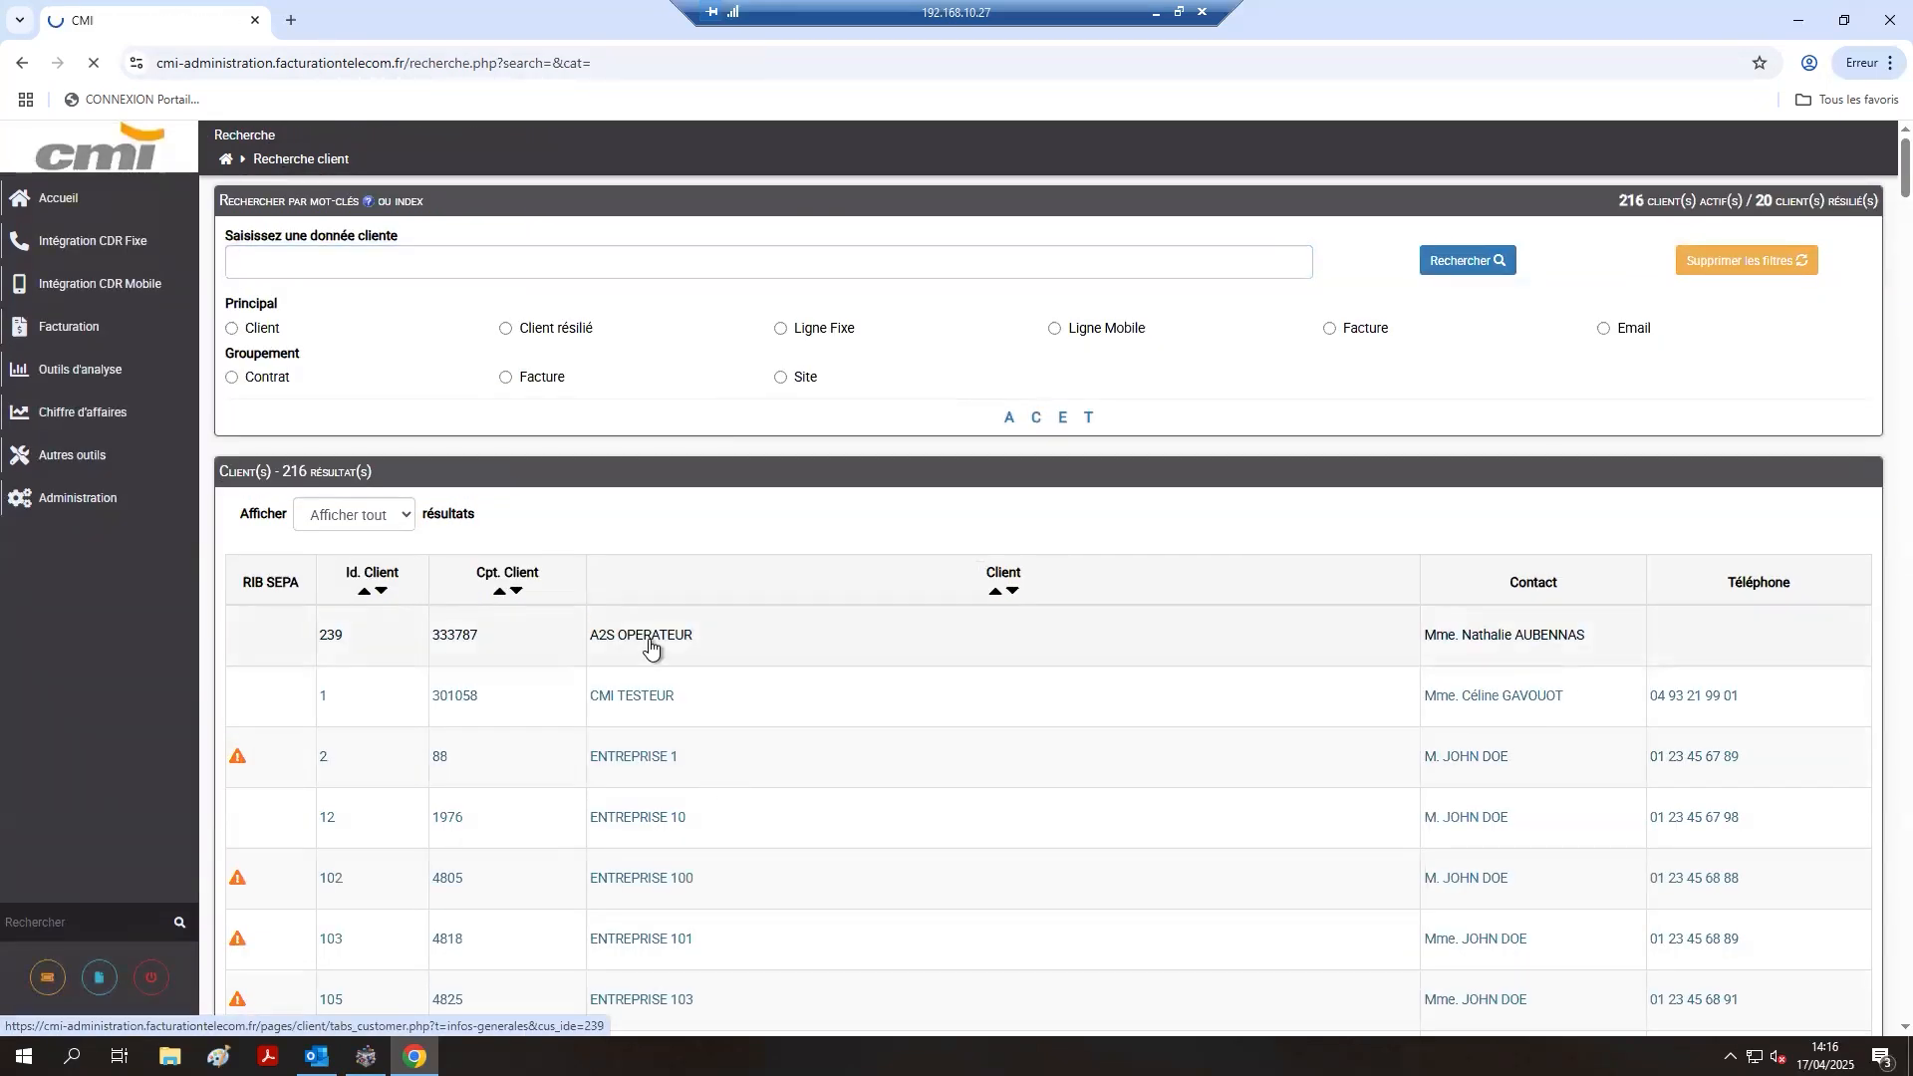
{"action": "left_click", "coordinate": [649, 646]}
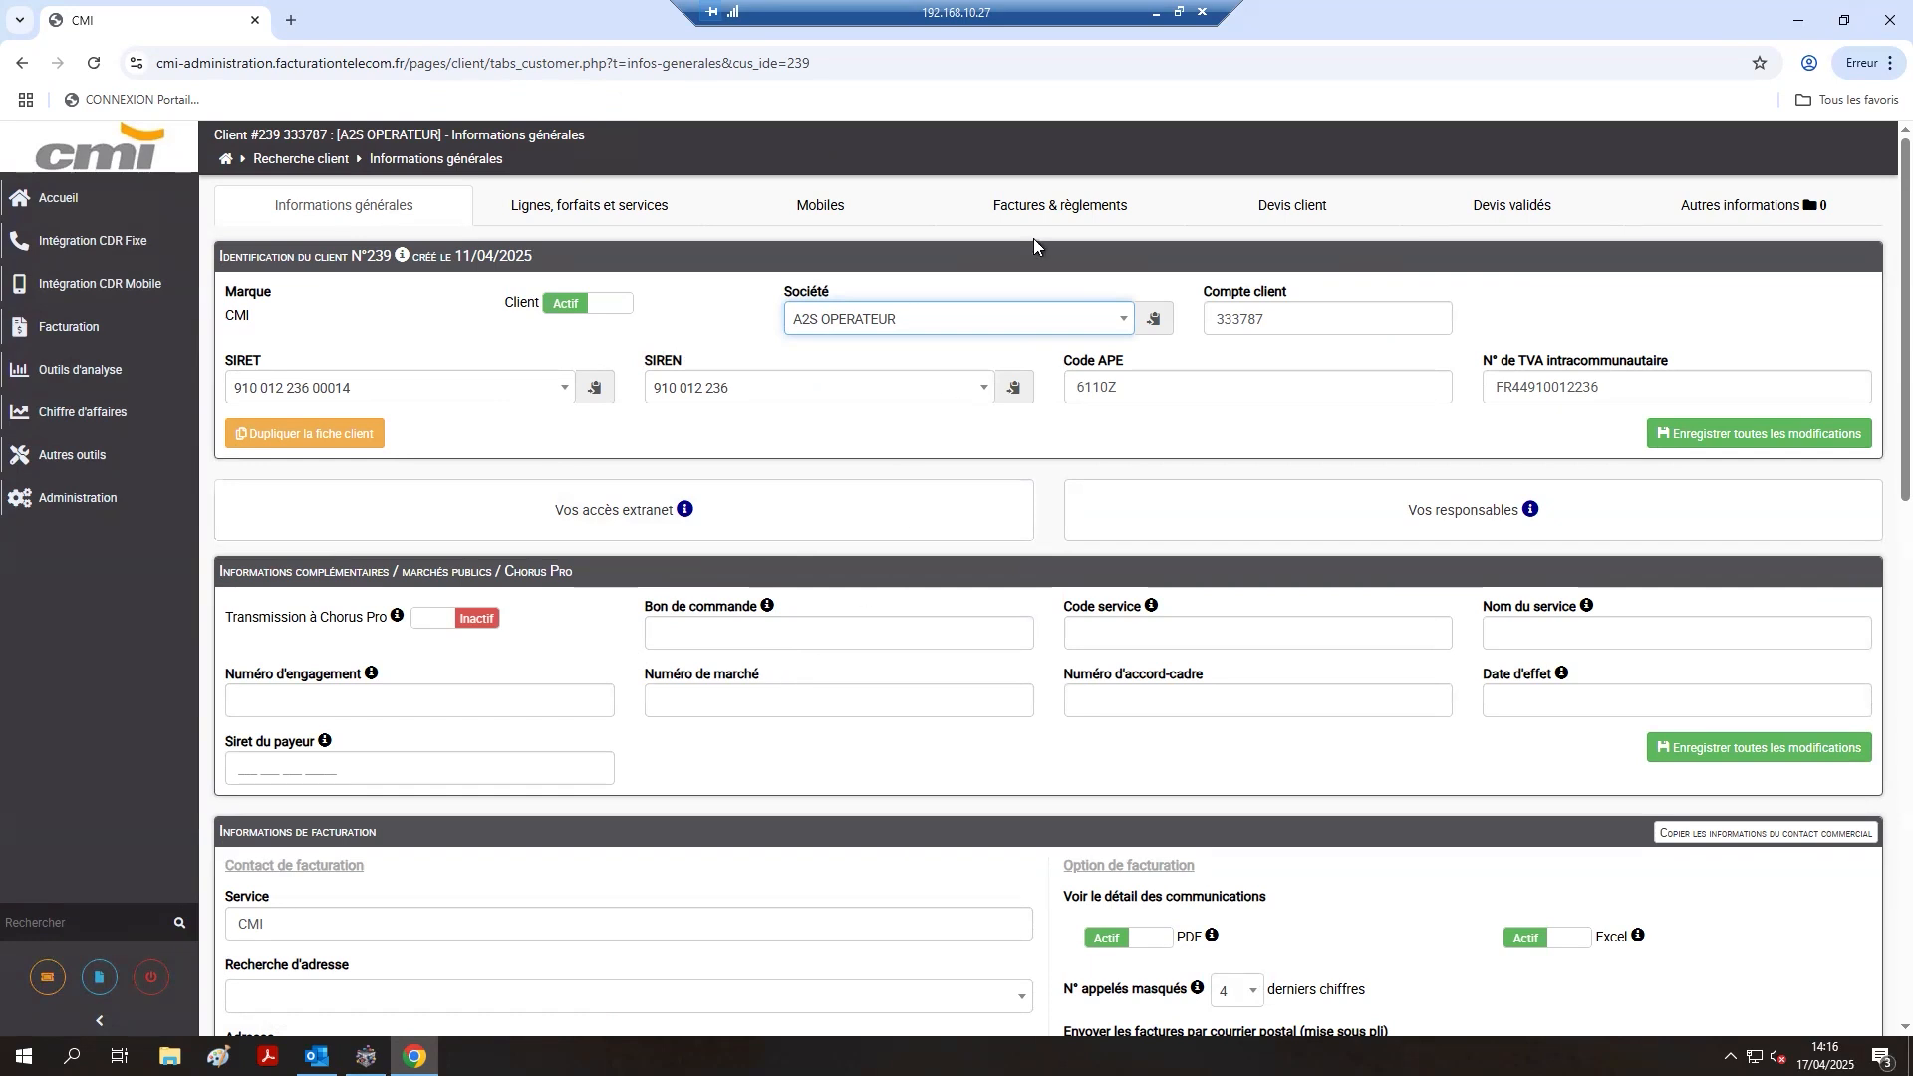
{"action": "left_click", "coordinate": [1042, 206]}
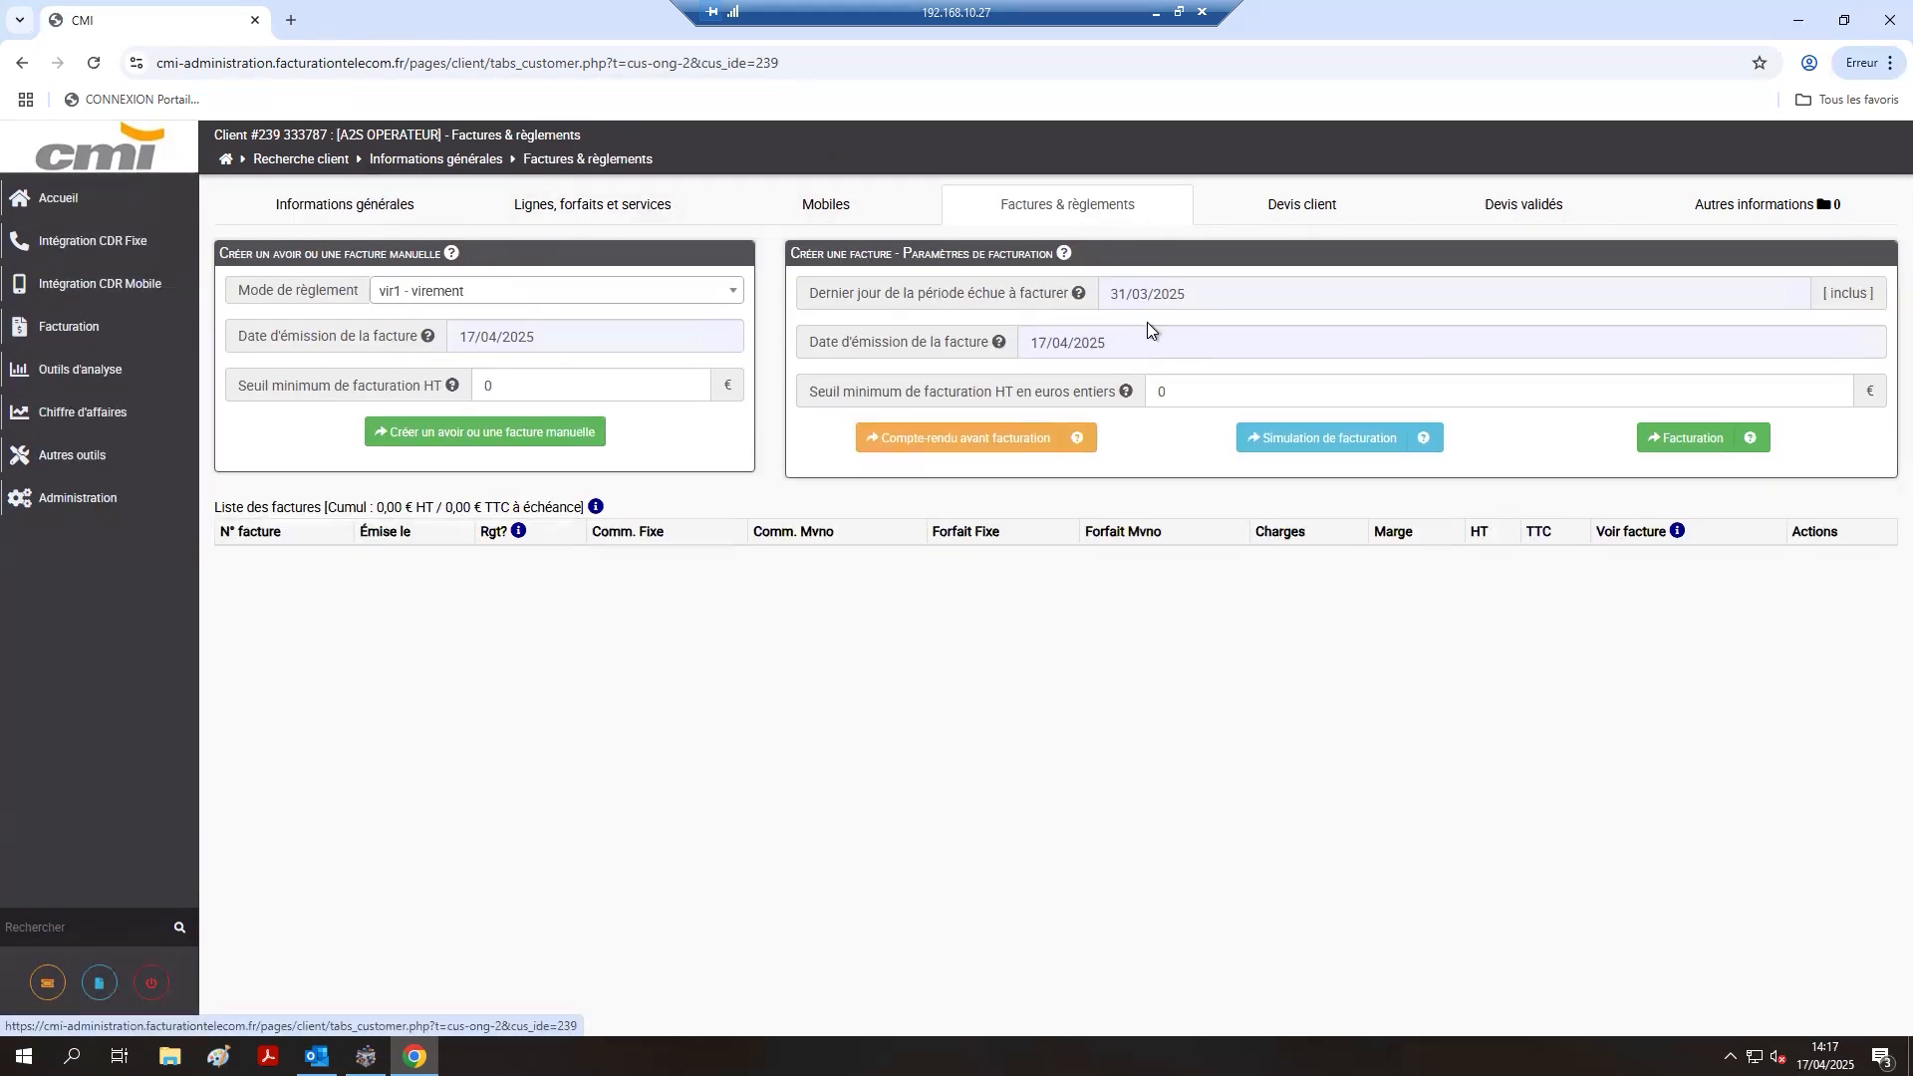
Set the last day of the period to invoice to 30/04/2025 and the invoice issue date to 01/04/2025.
{"action": "left_click", "coordinate": [1136, 294]}
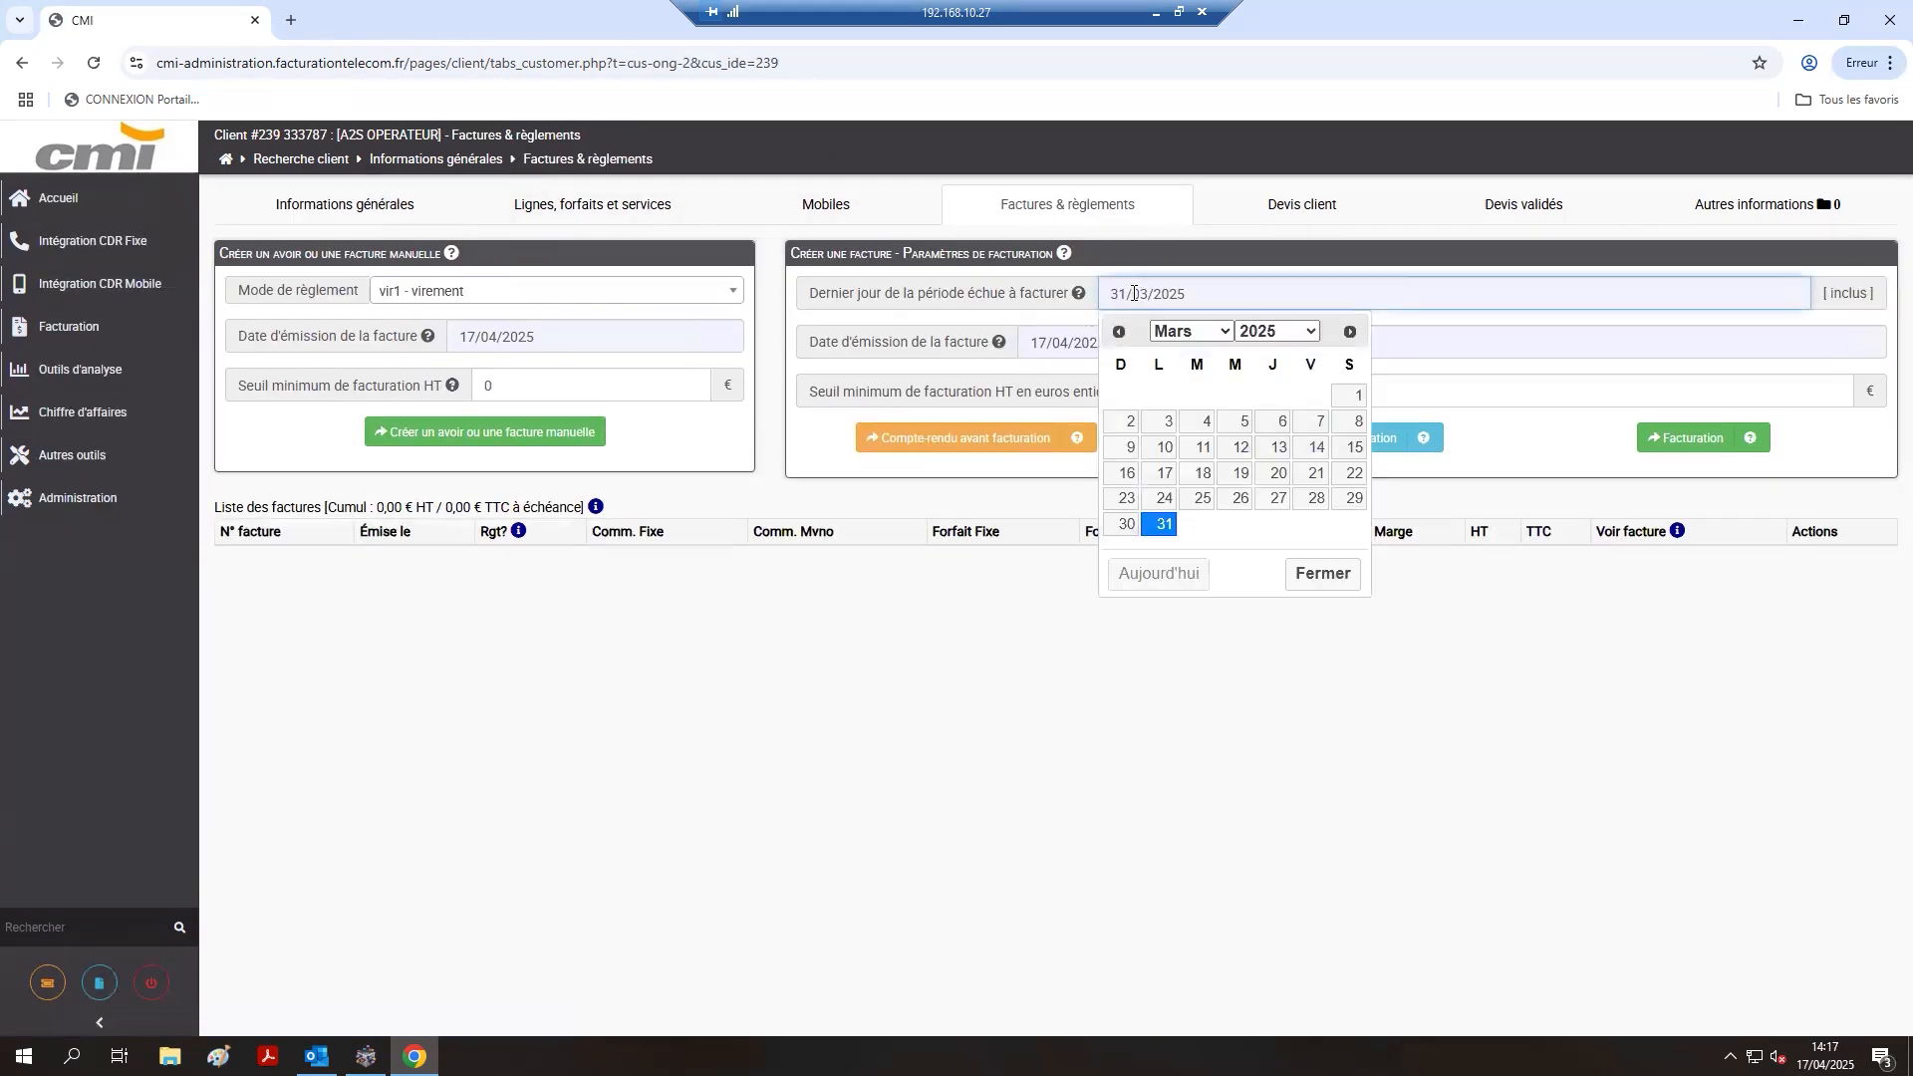
{"action": "left_click", "coordinate": [1190, 331]}
{"action": "left_click", "coordinate": [1185, 404]}
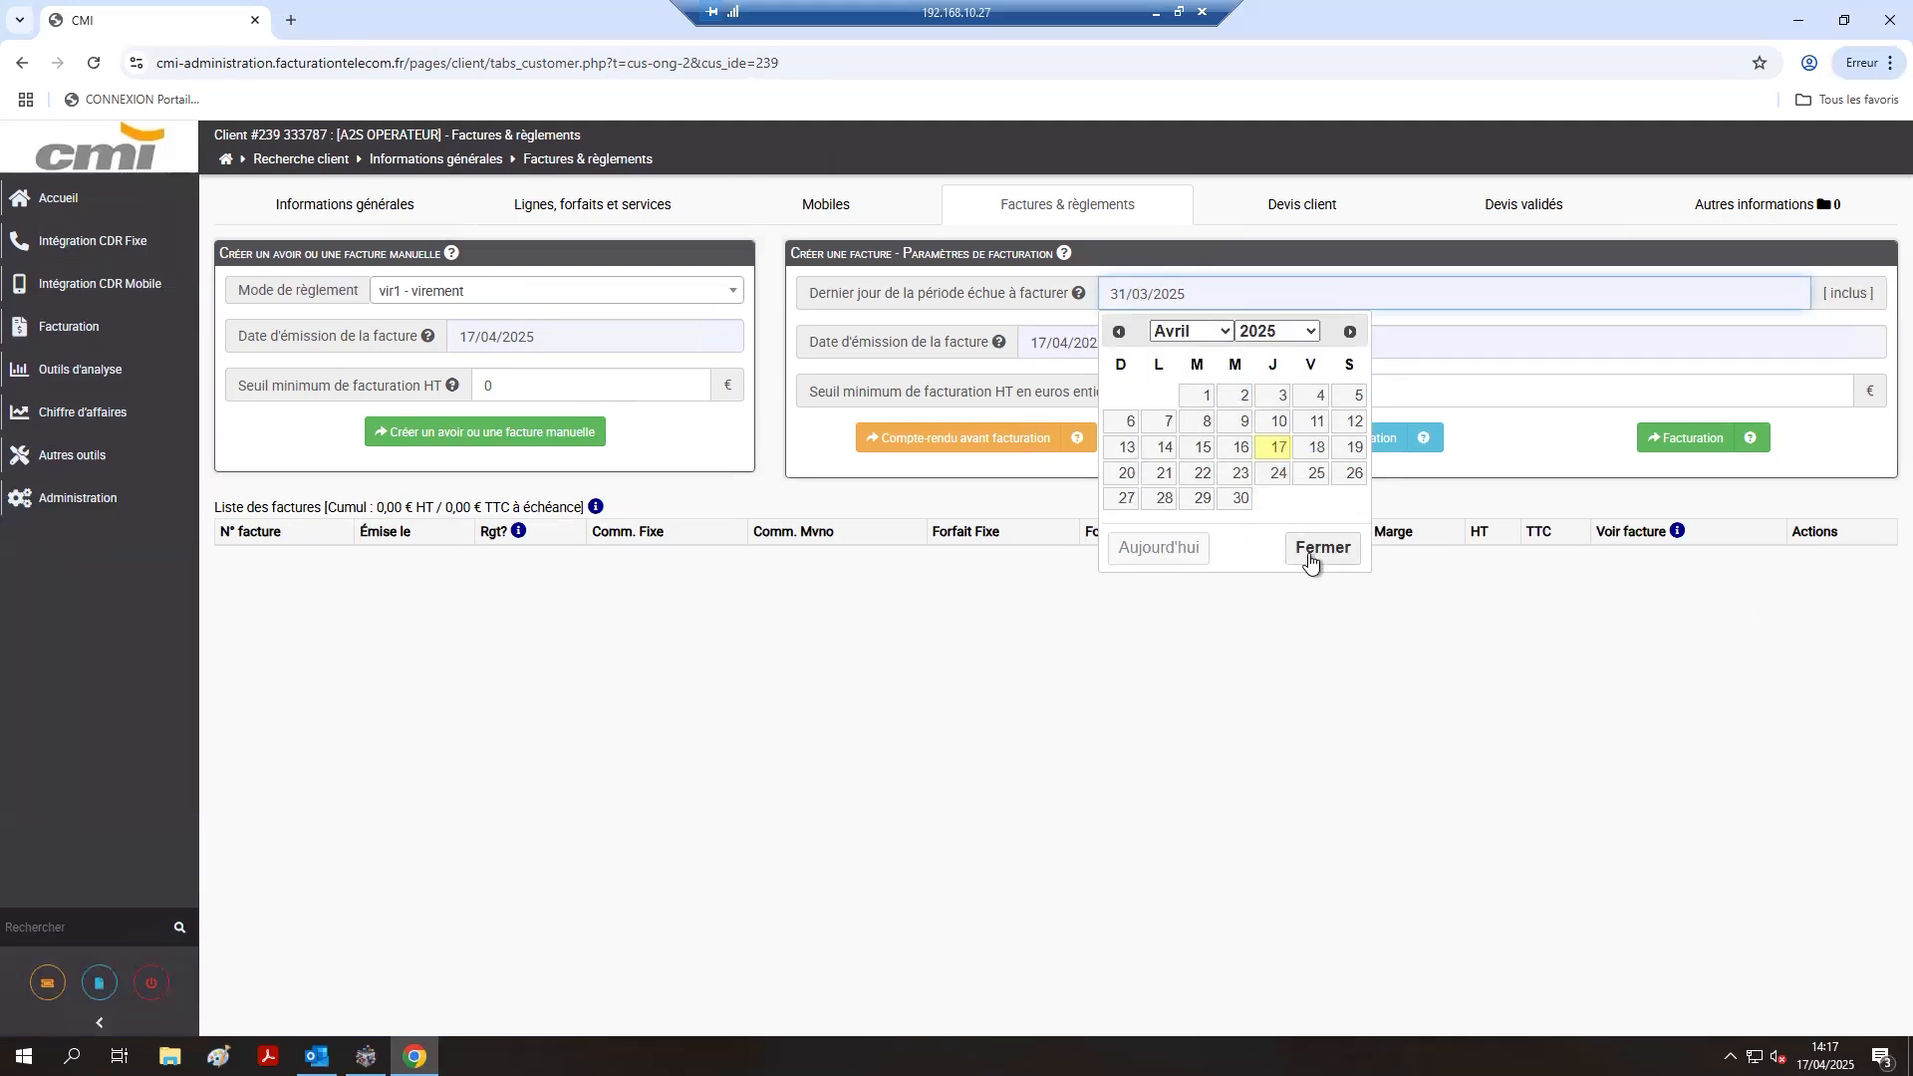
{"action": "left_click", "coordinate": [1239, 498]}
{"action": "left_click", "coordinate": [1019, 340]}
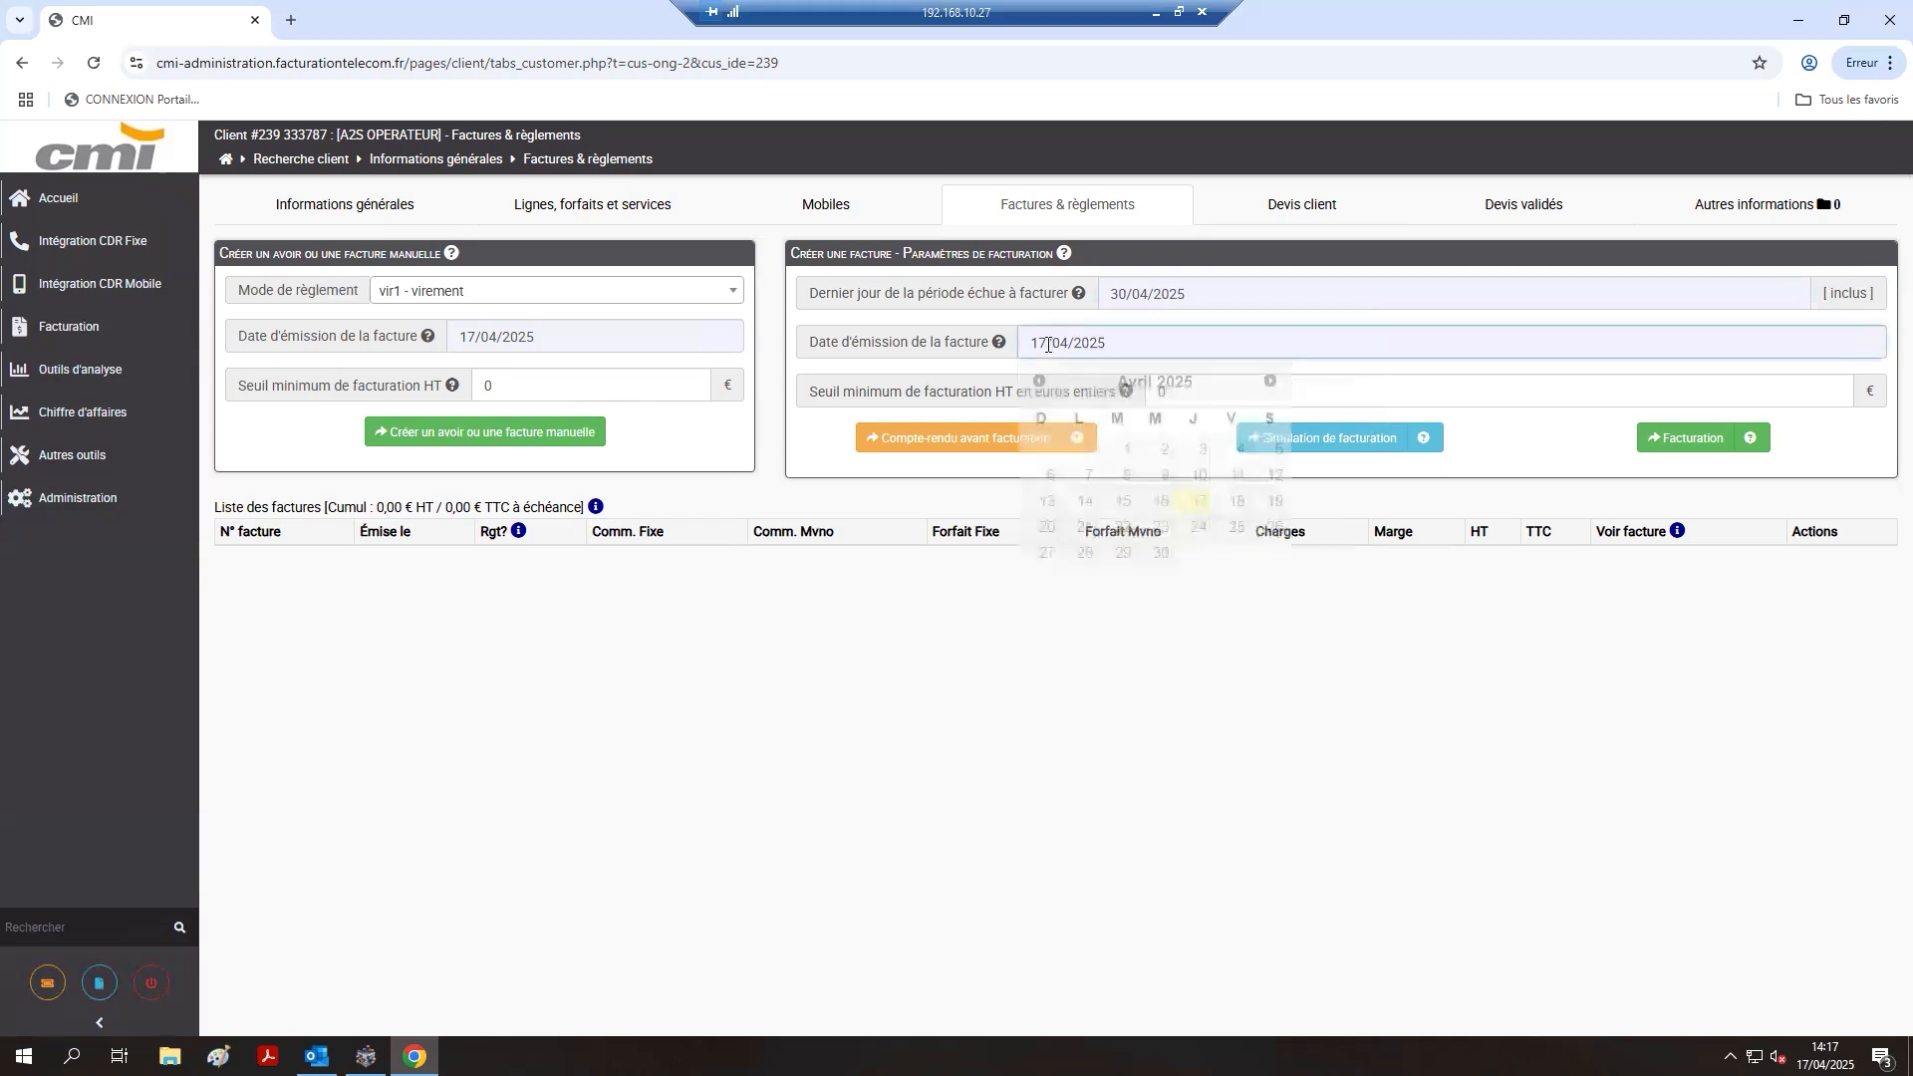
{"action": "left_click", "coordinate": [1121, 449]}
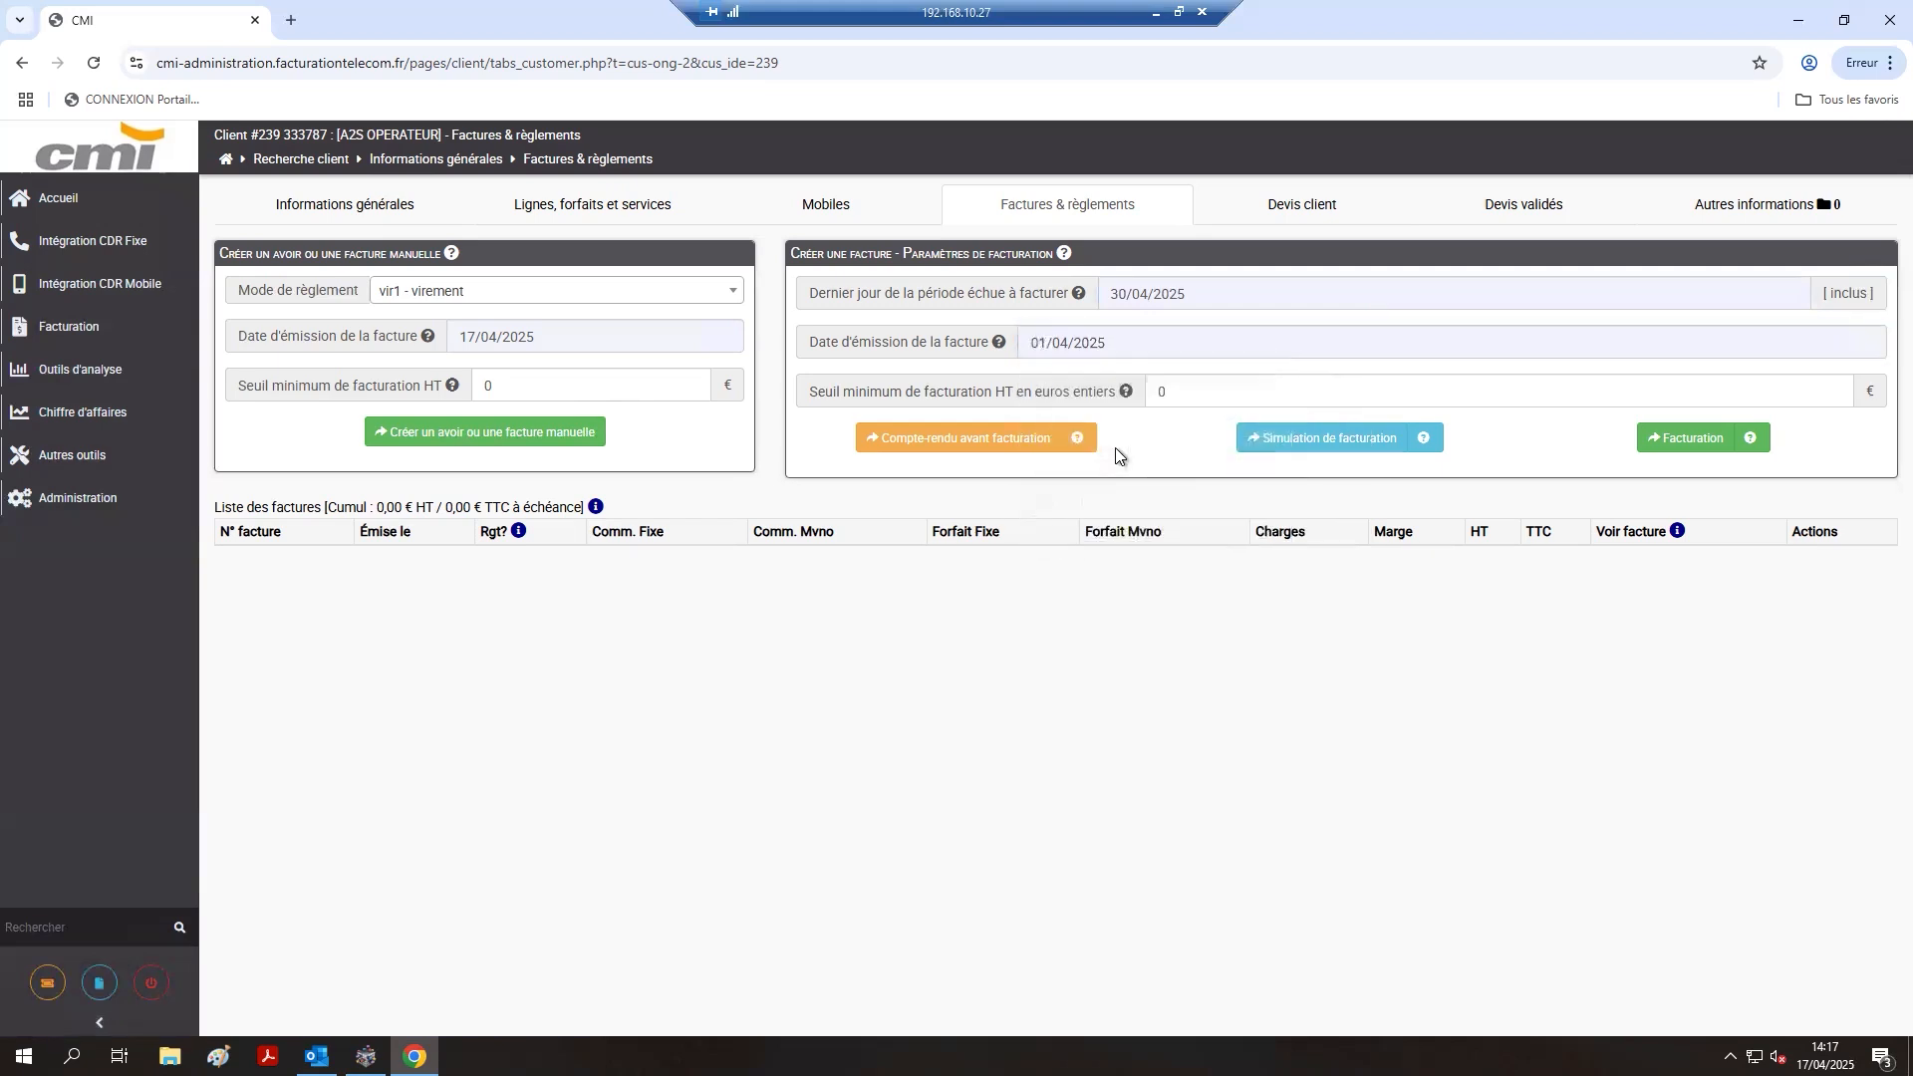
Launch the invoicing for A2S OPERATEUR and refresh its list of invoices.
{"action": "left_click", "coordinate": [1687, 443]}
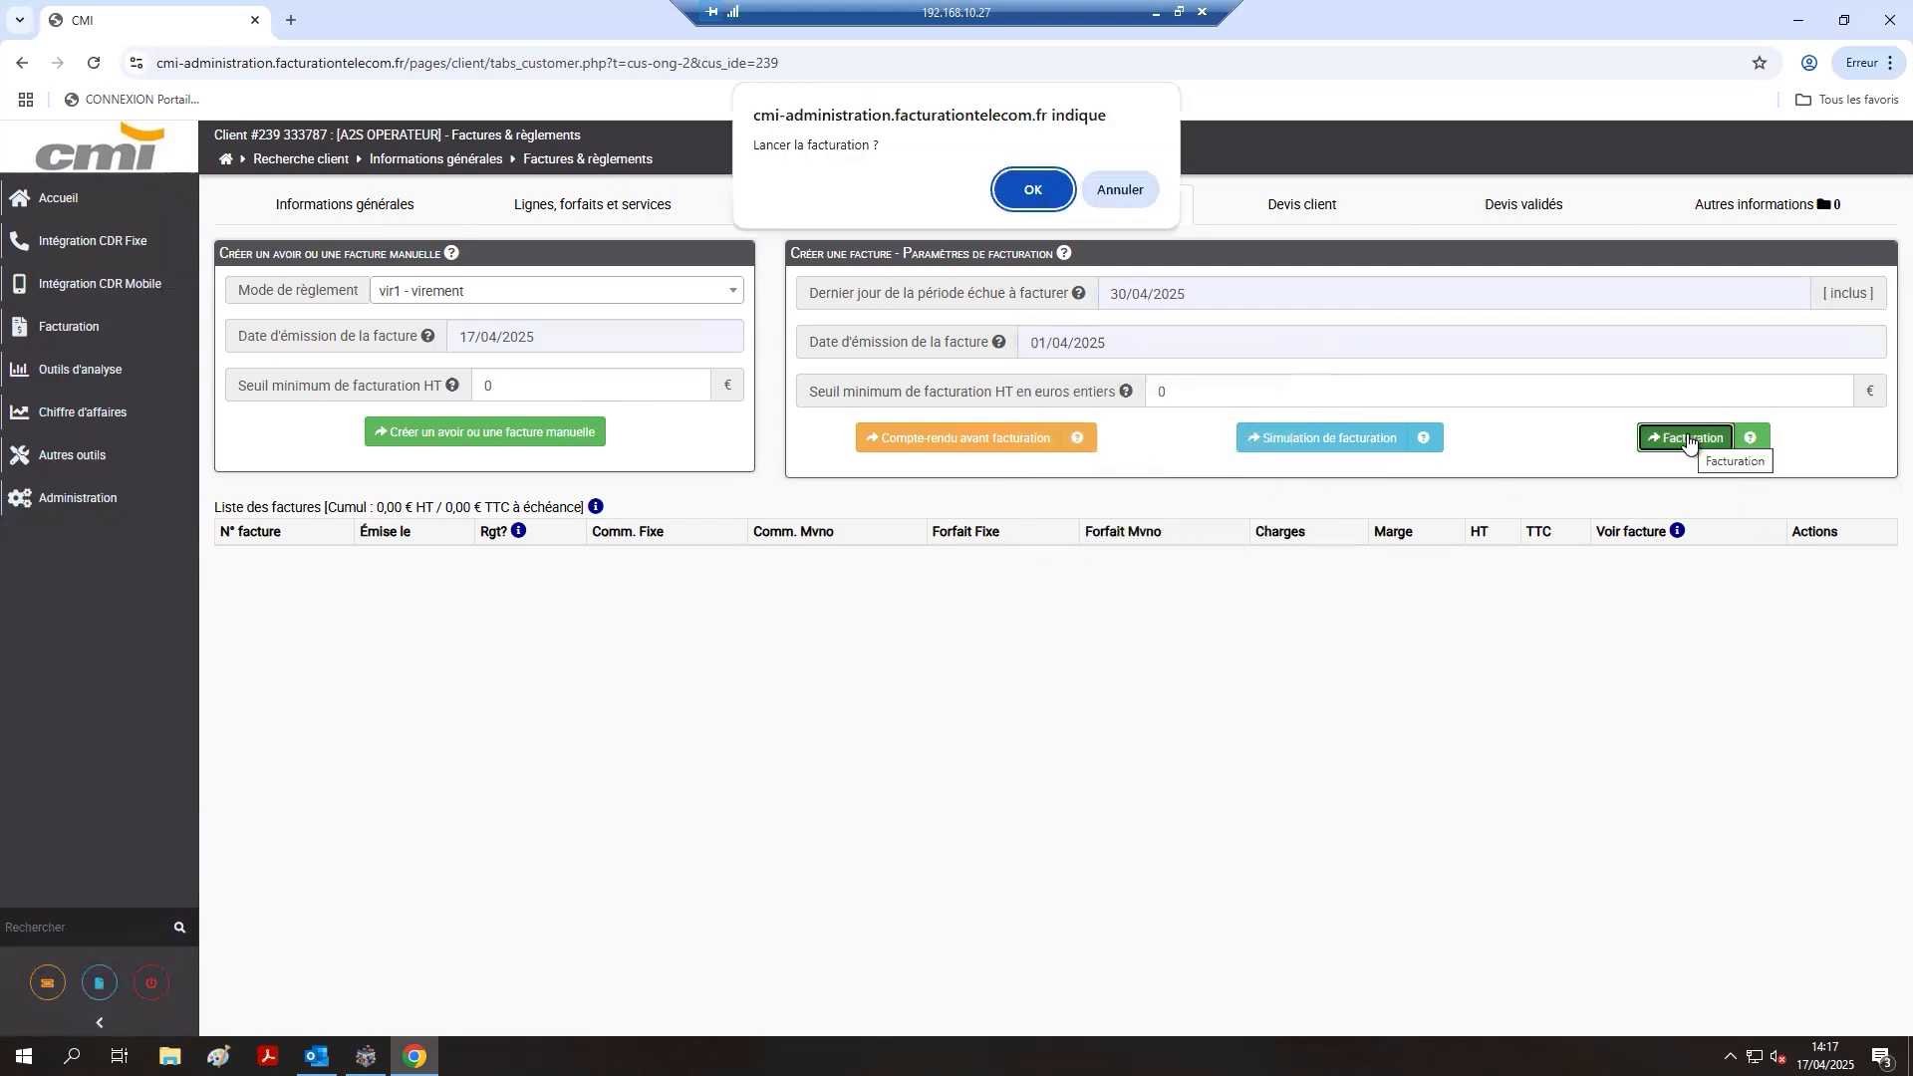
{"action": "left_click", "coordinate": [1038, 188]}
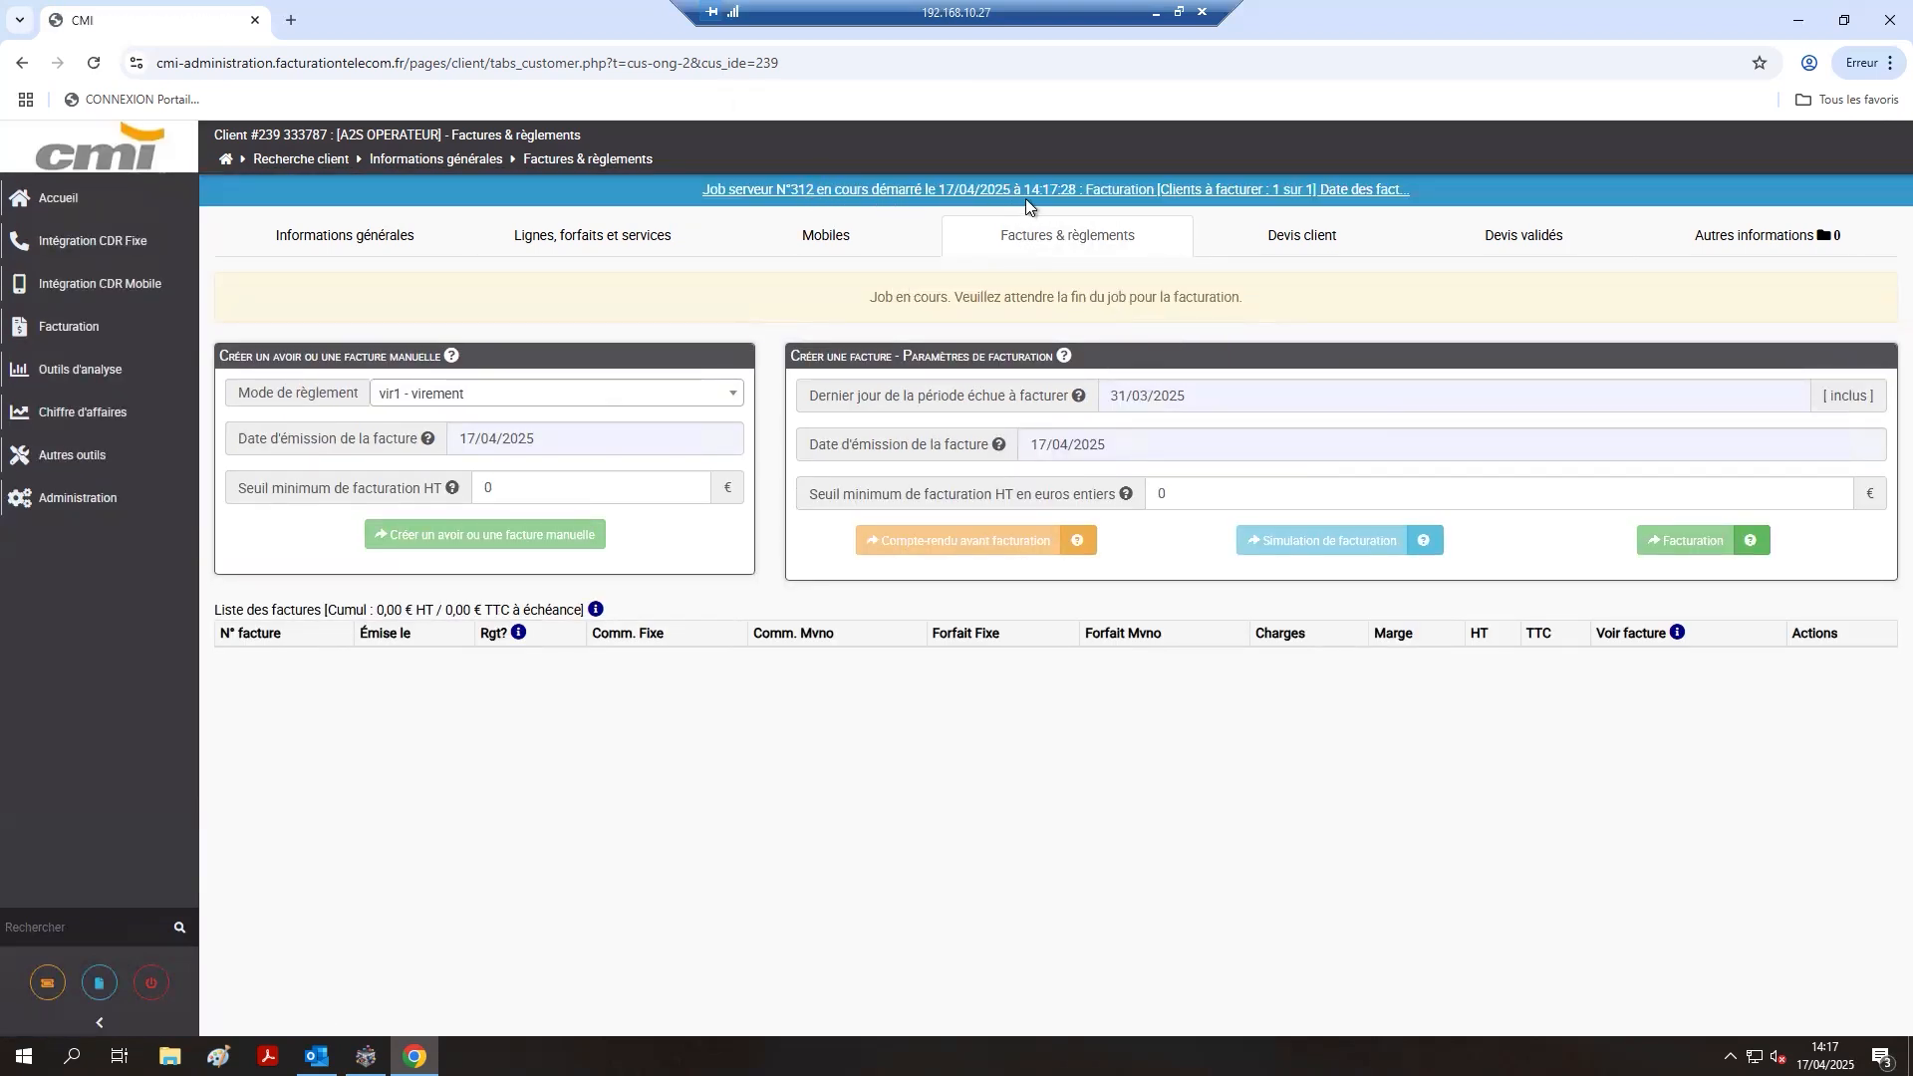
{"action": "left_click", "coordinate": [842, 239]}
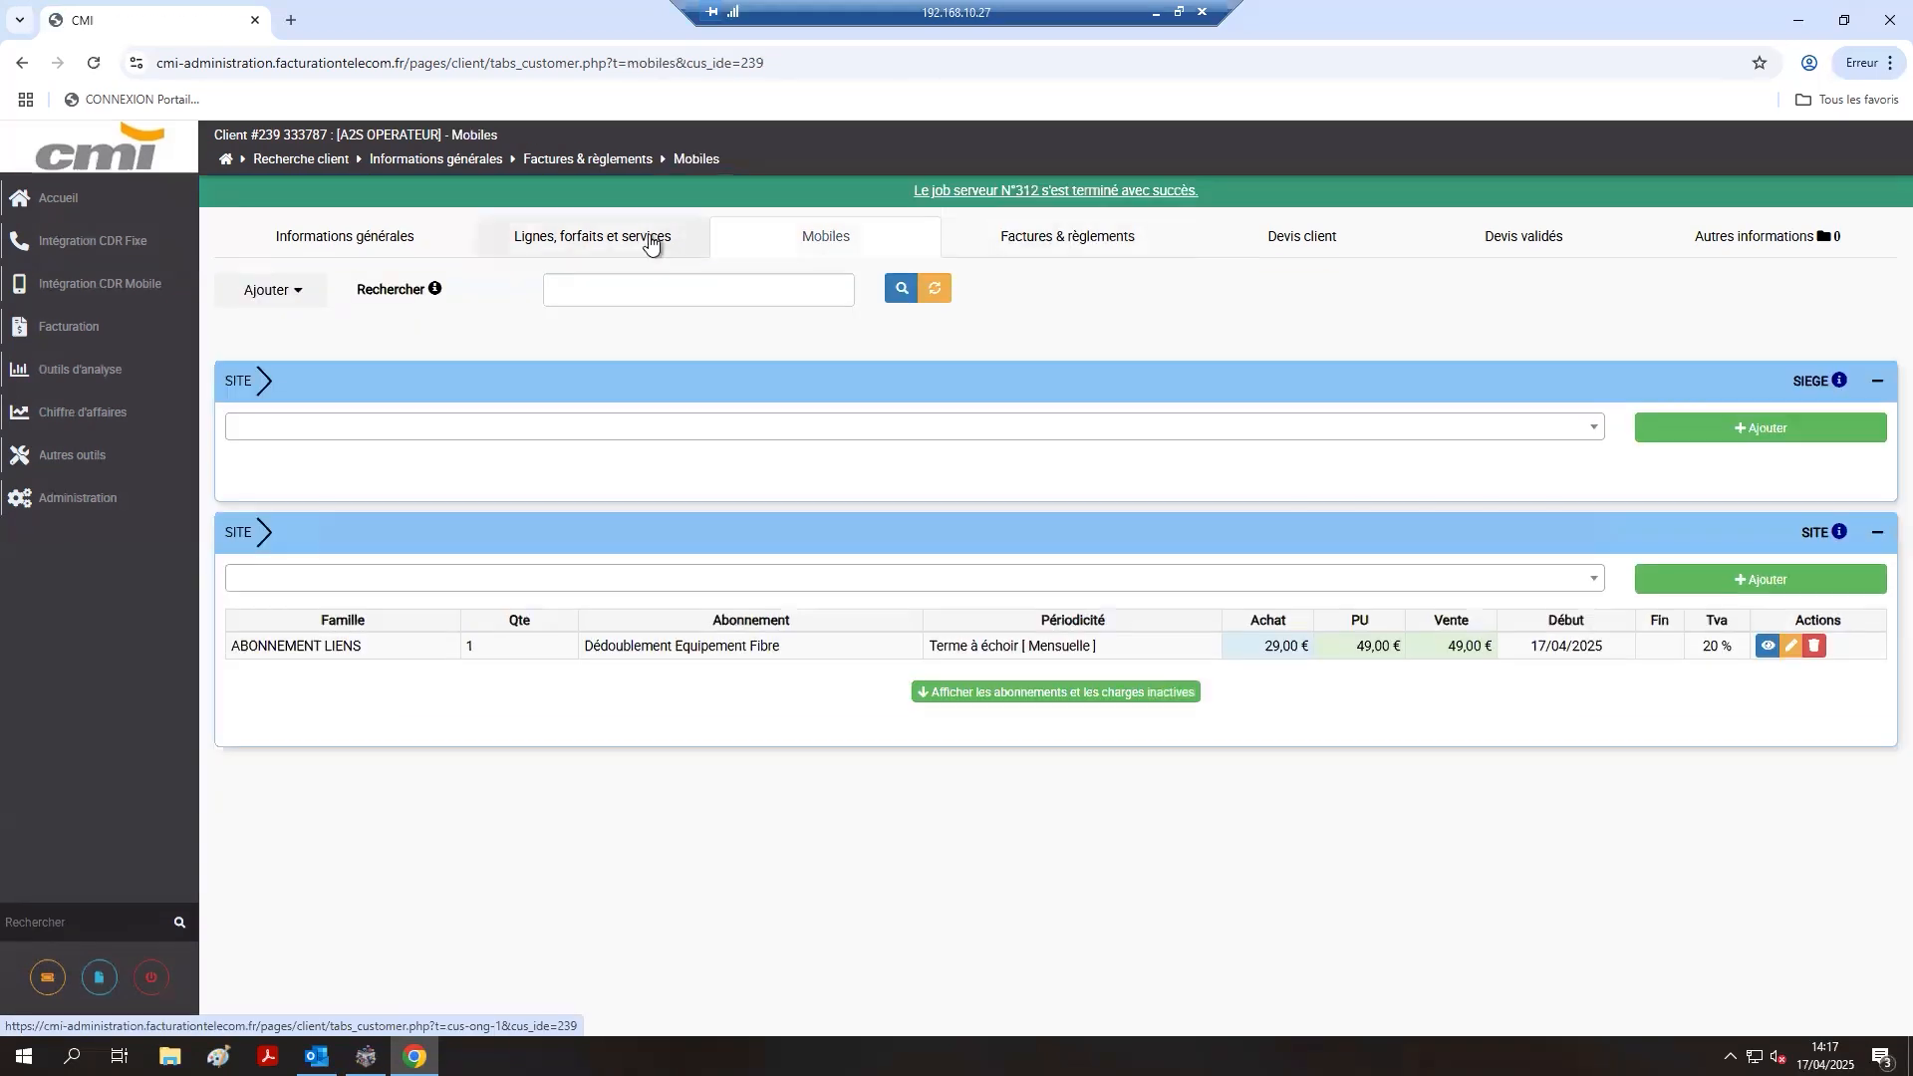
{"action": "left_click", "coordinate": [1067, 238]}
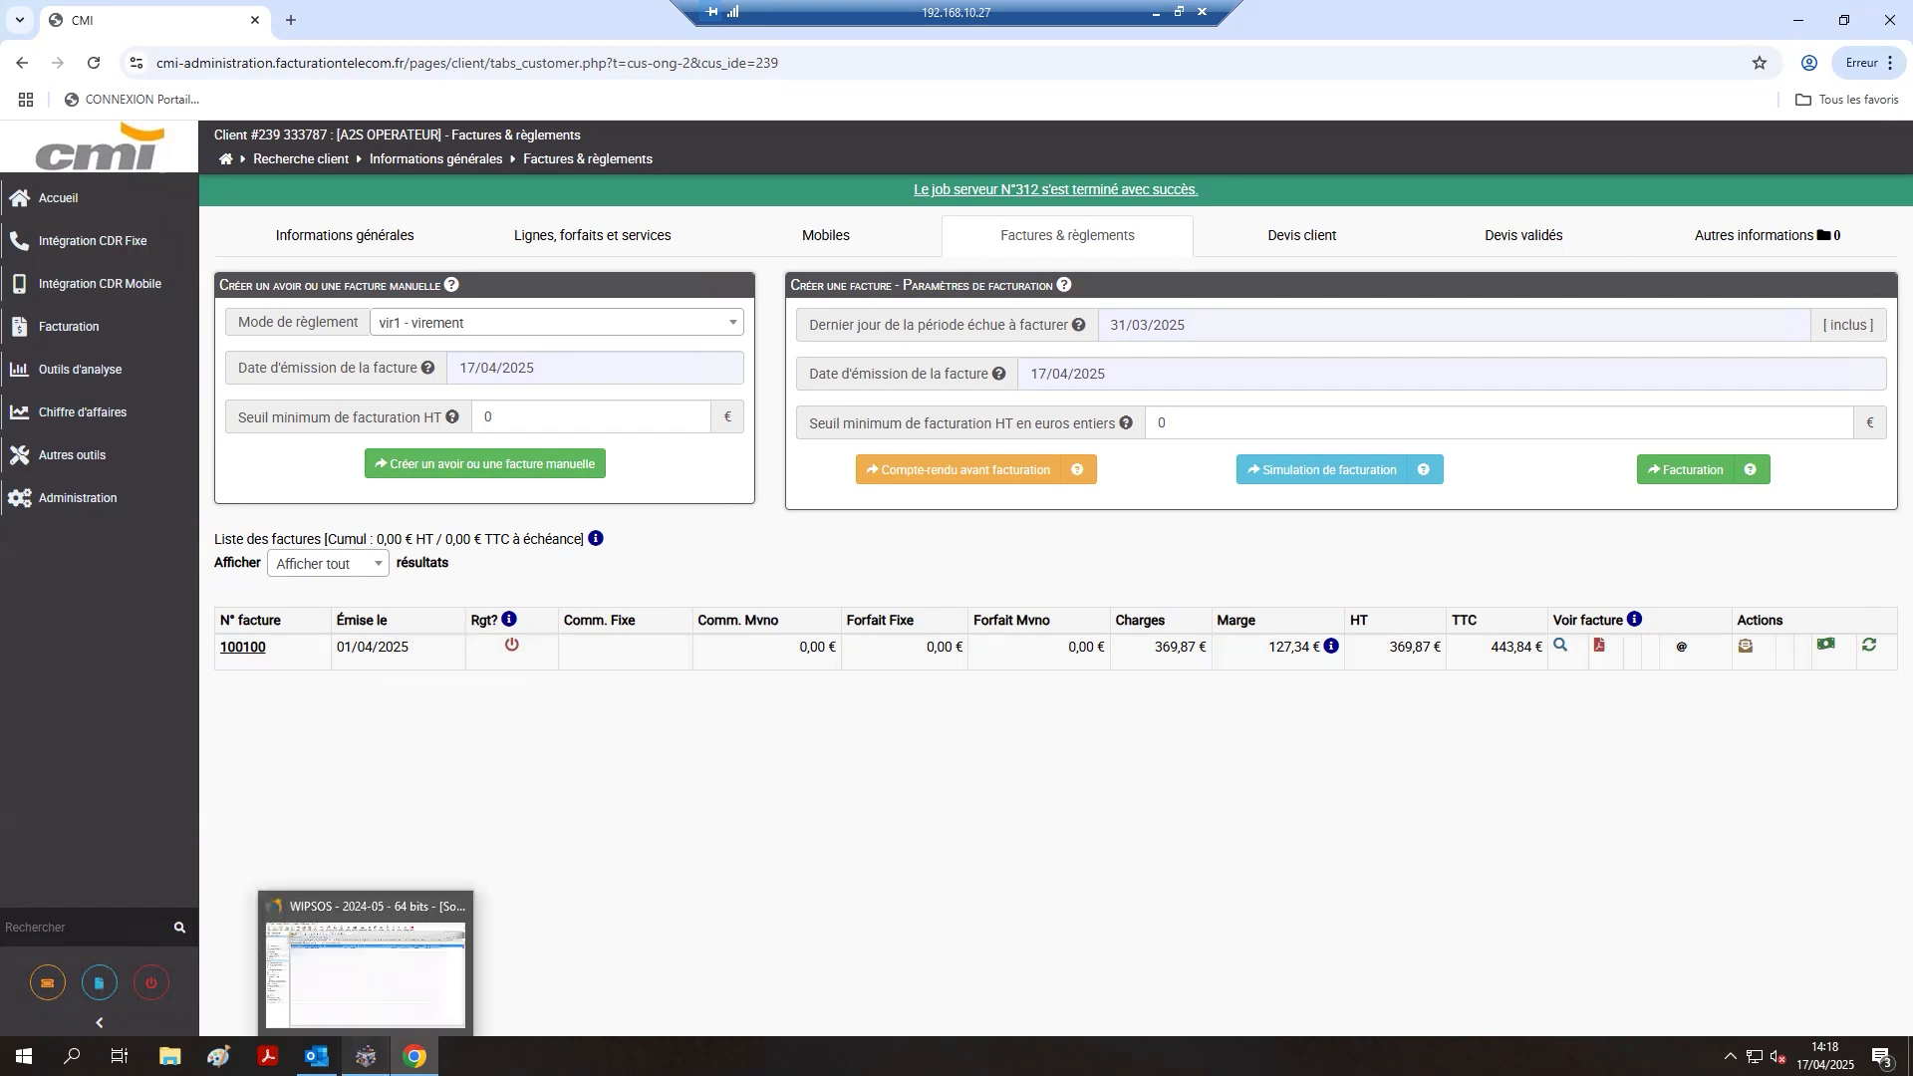
Switch to WIPSOS, leave the contract and open the Telesoft view of the operator invoice import.
{"action": "left_click", "coordinate": [365, 1056]}
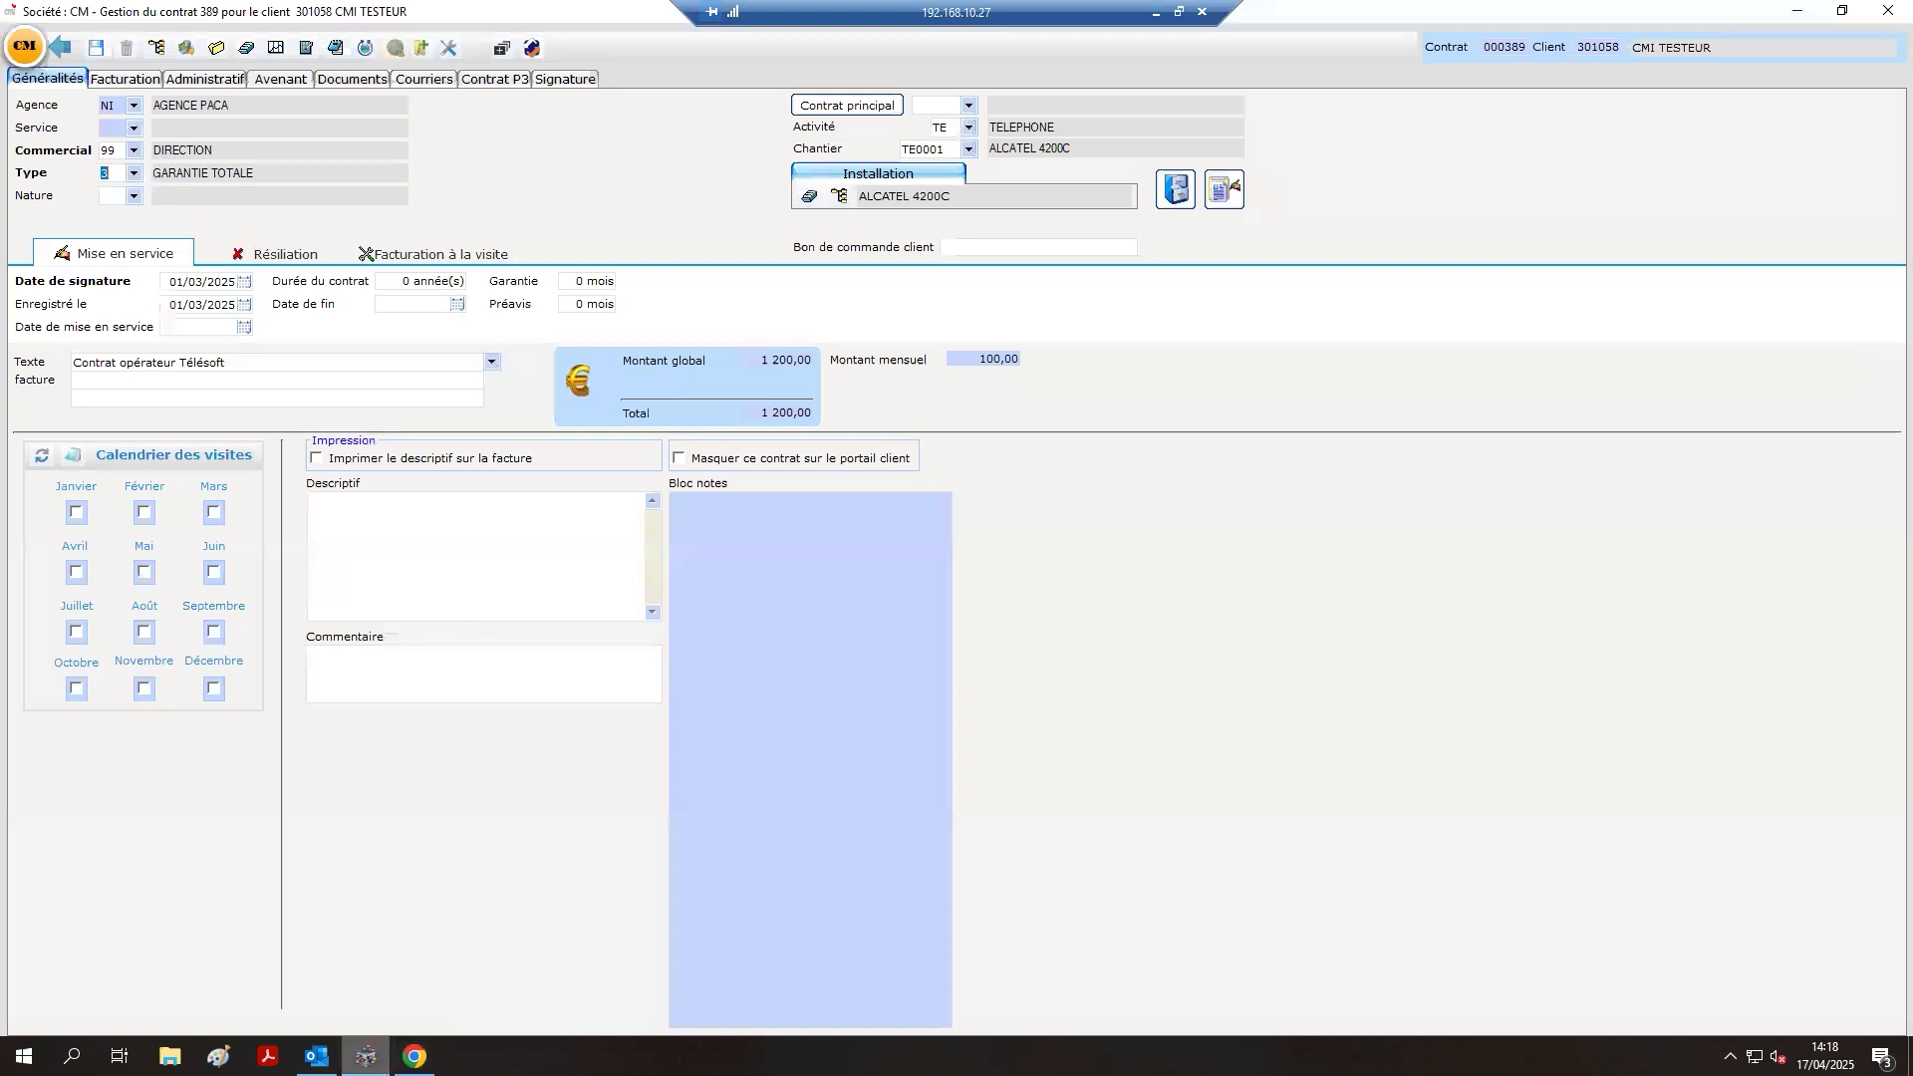
{"action": "left_click", "coordinate": [64, 52]}
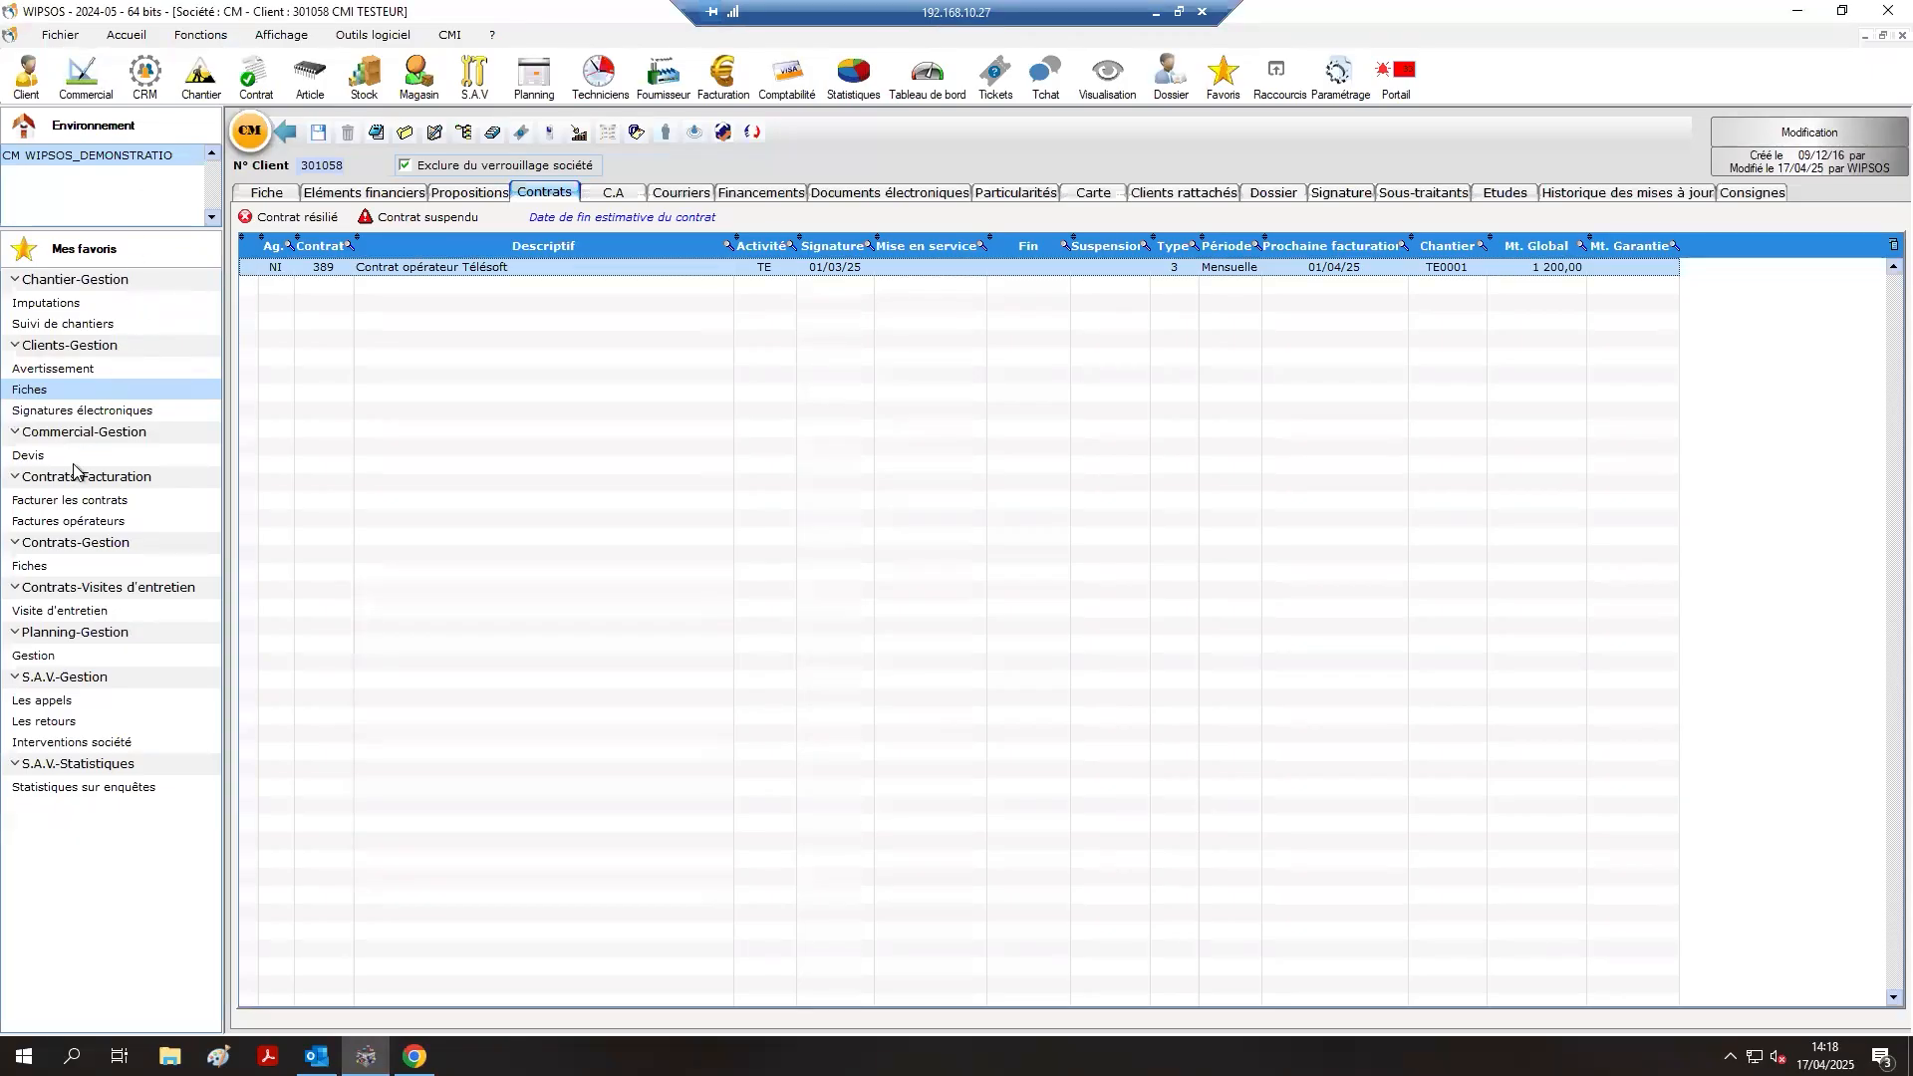
{"action": "left_click", "coordinate": [69, 521]}
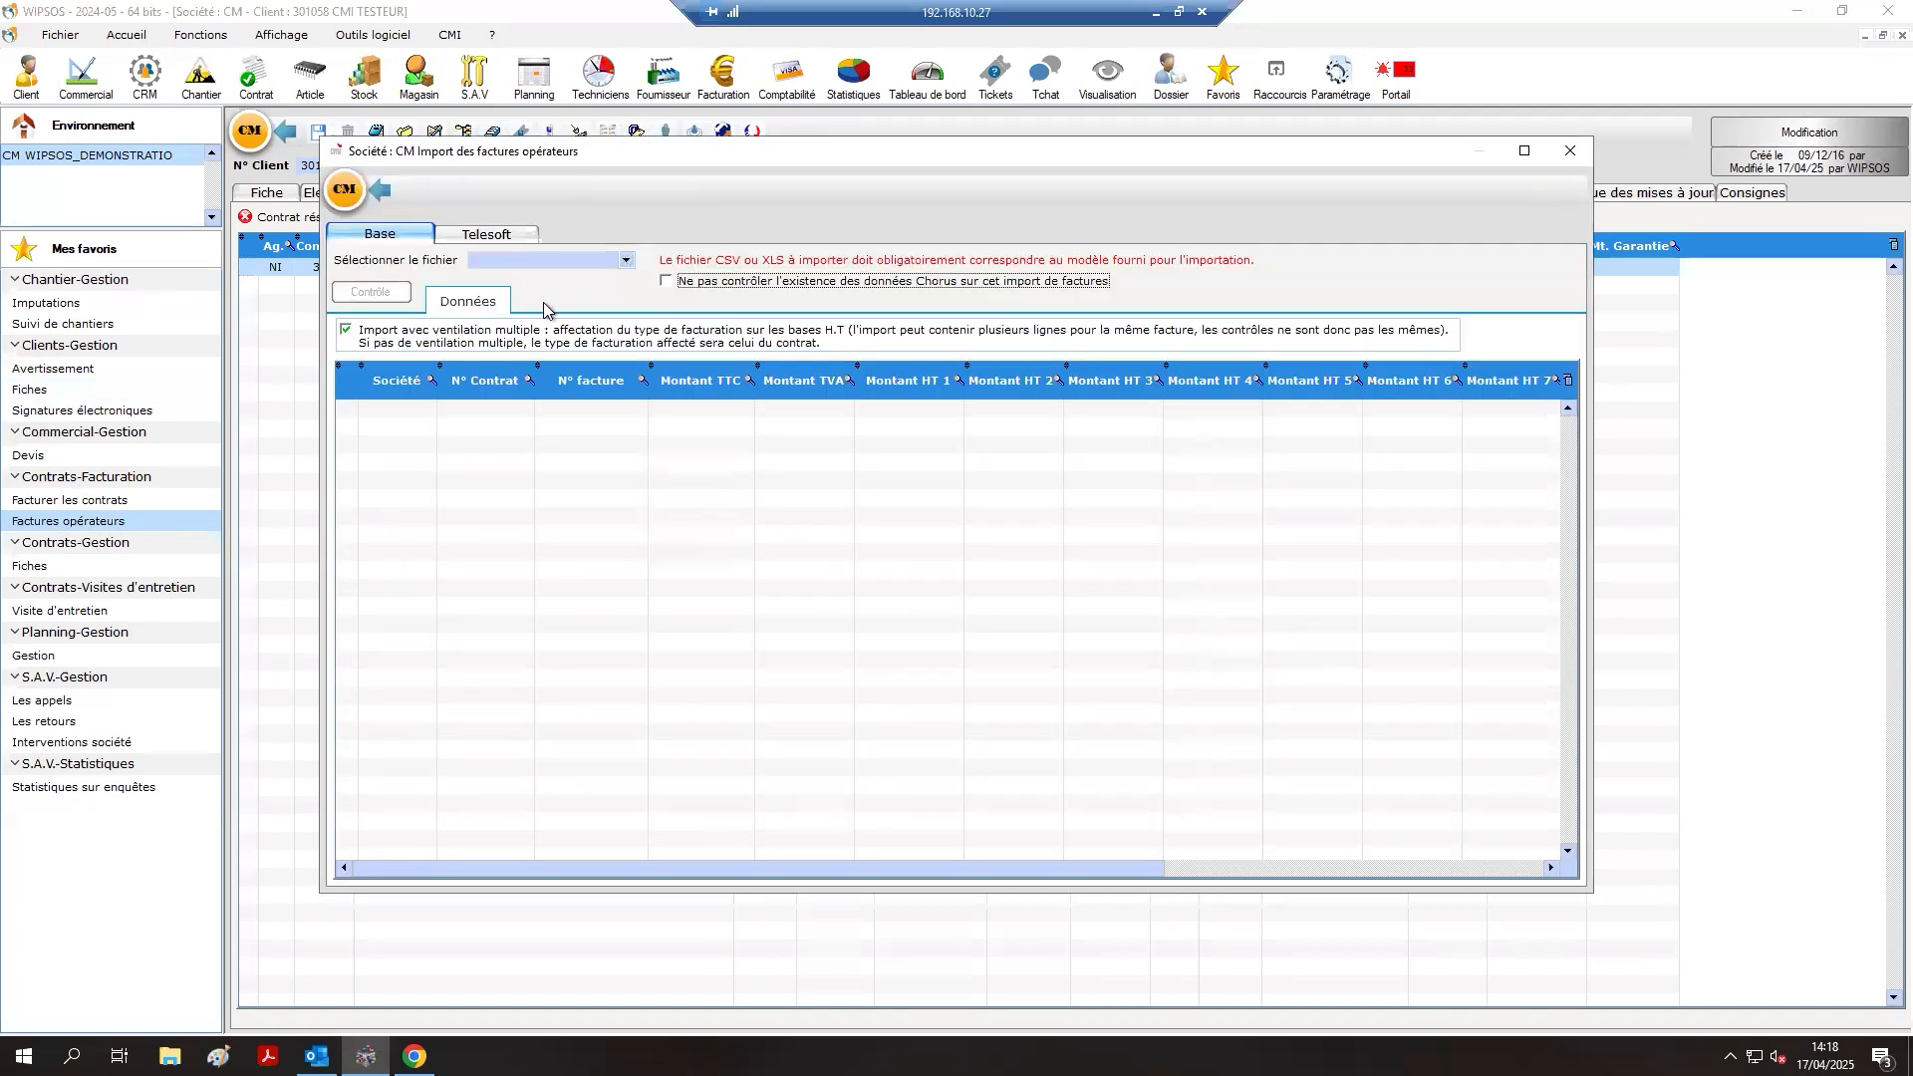
{"action": "left_click", "coordinate": [483, 239]}
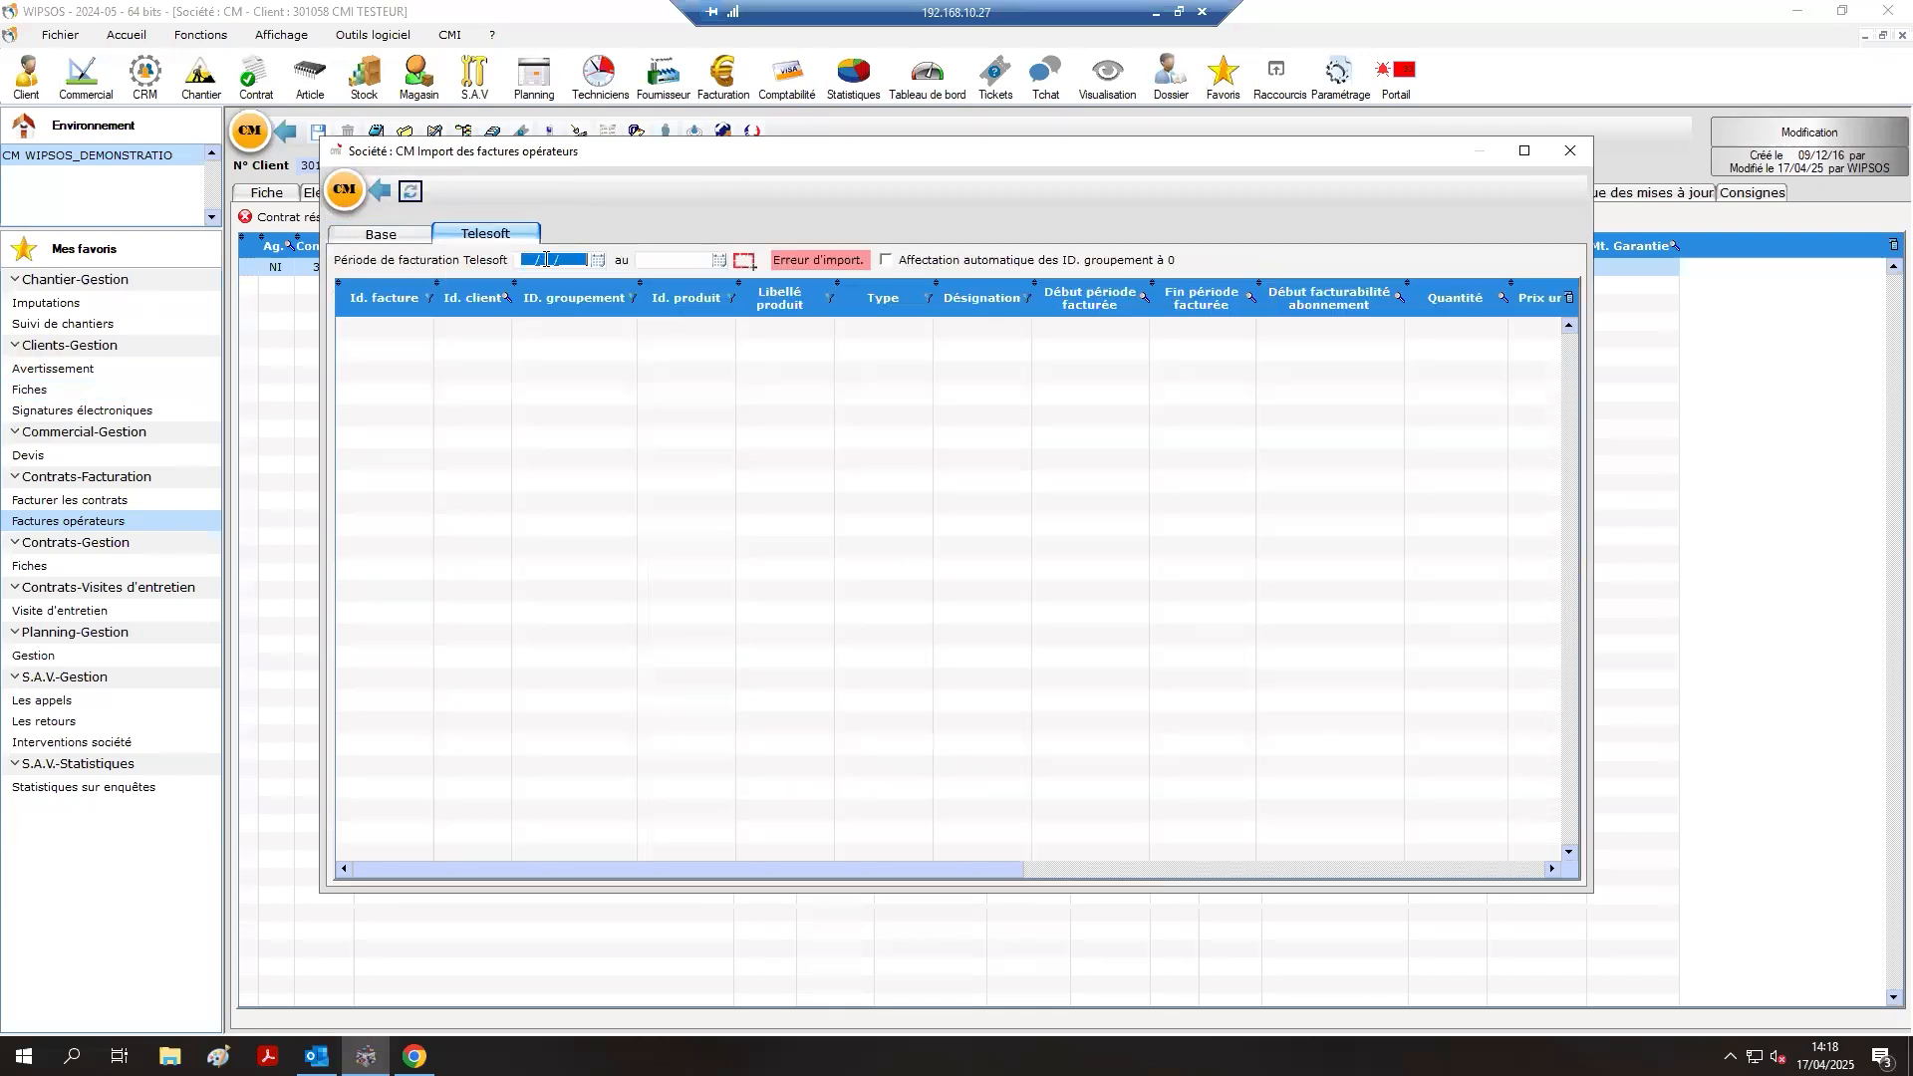
Set the Telesoft billing period from 01/04/2025 to 01/04/2025 and load the matching invoice lines.
{"action": "left_click", "coordinate": [597, 260]}
{"action": "left_click", "coordinate": [480, 329]}
{"action": "left_click", "coordinate": [719, 260]}
{"action": "left_click", "coordinate": [602, 326]}
{"action": "left_click", "coordinate": [410, 192]}
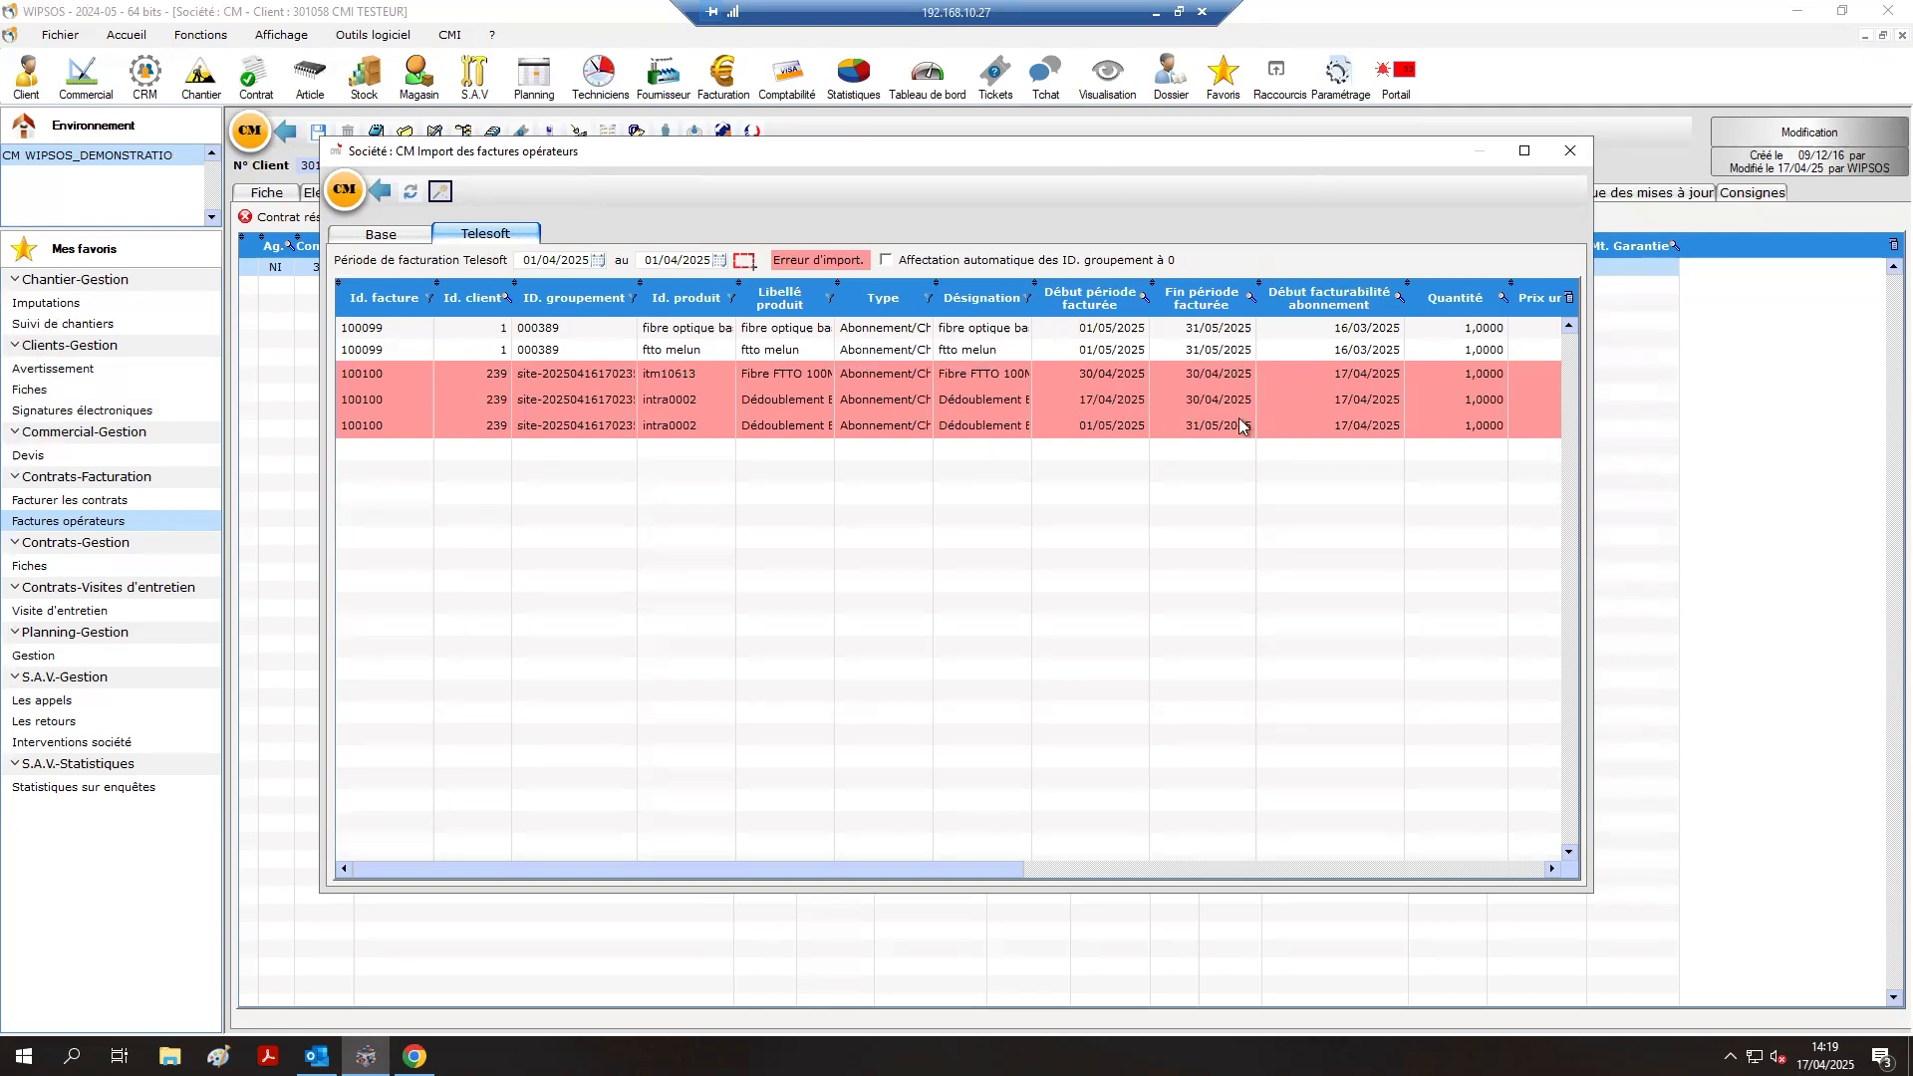
{"action": "left_click_drag", "start_coordinate": [1051, 867], "coordinate": [906, 875]}
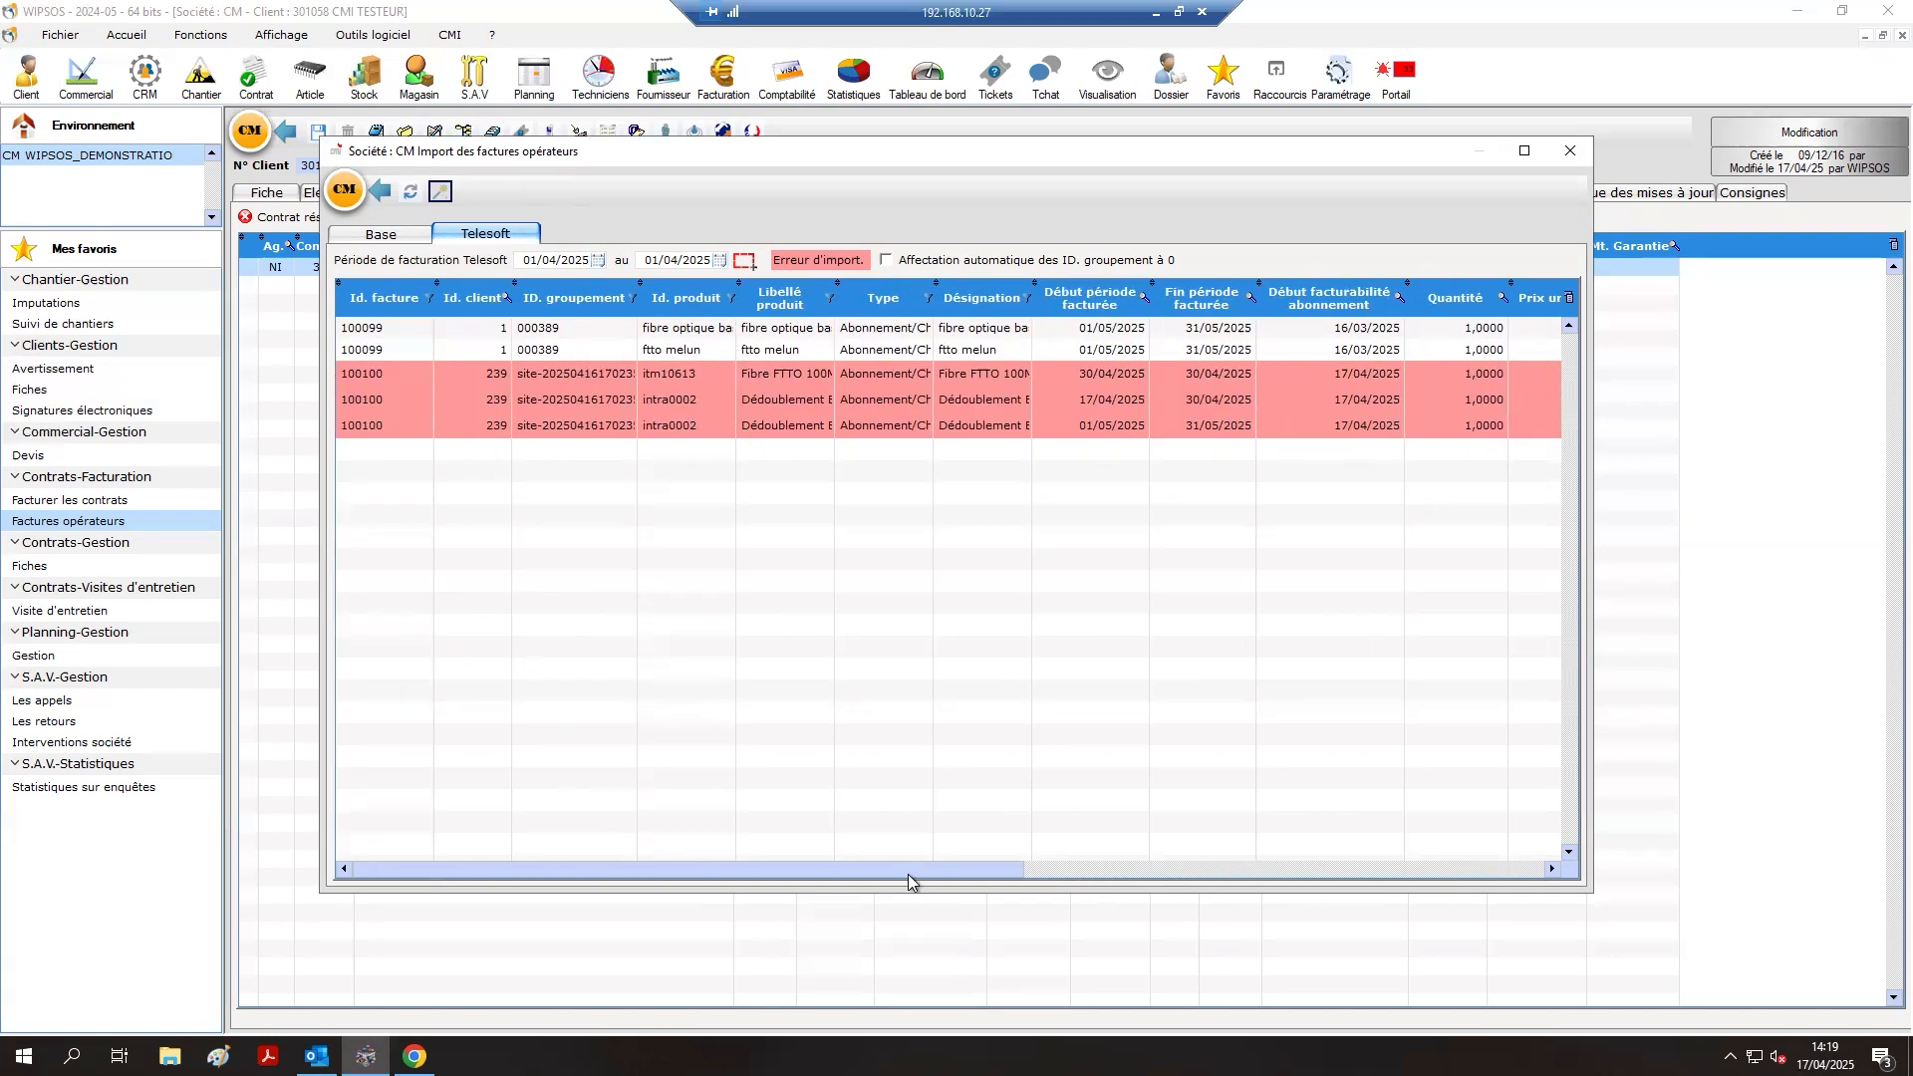
Run the control on the loaded operator invoices, launch their import and close the import window.
{"action": "left_click", "coordinate": [393, 239]}
{"action": "left_click", "coordinate": [398, 293]}
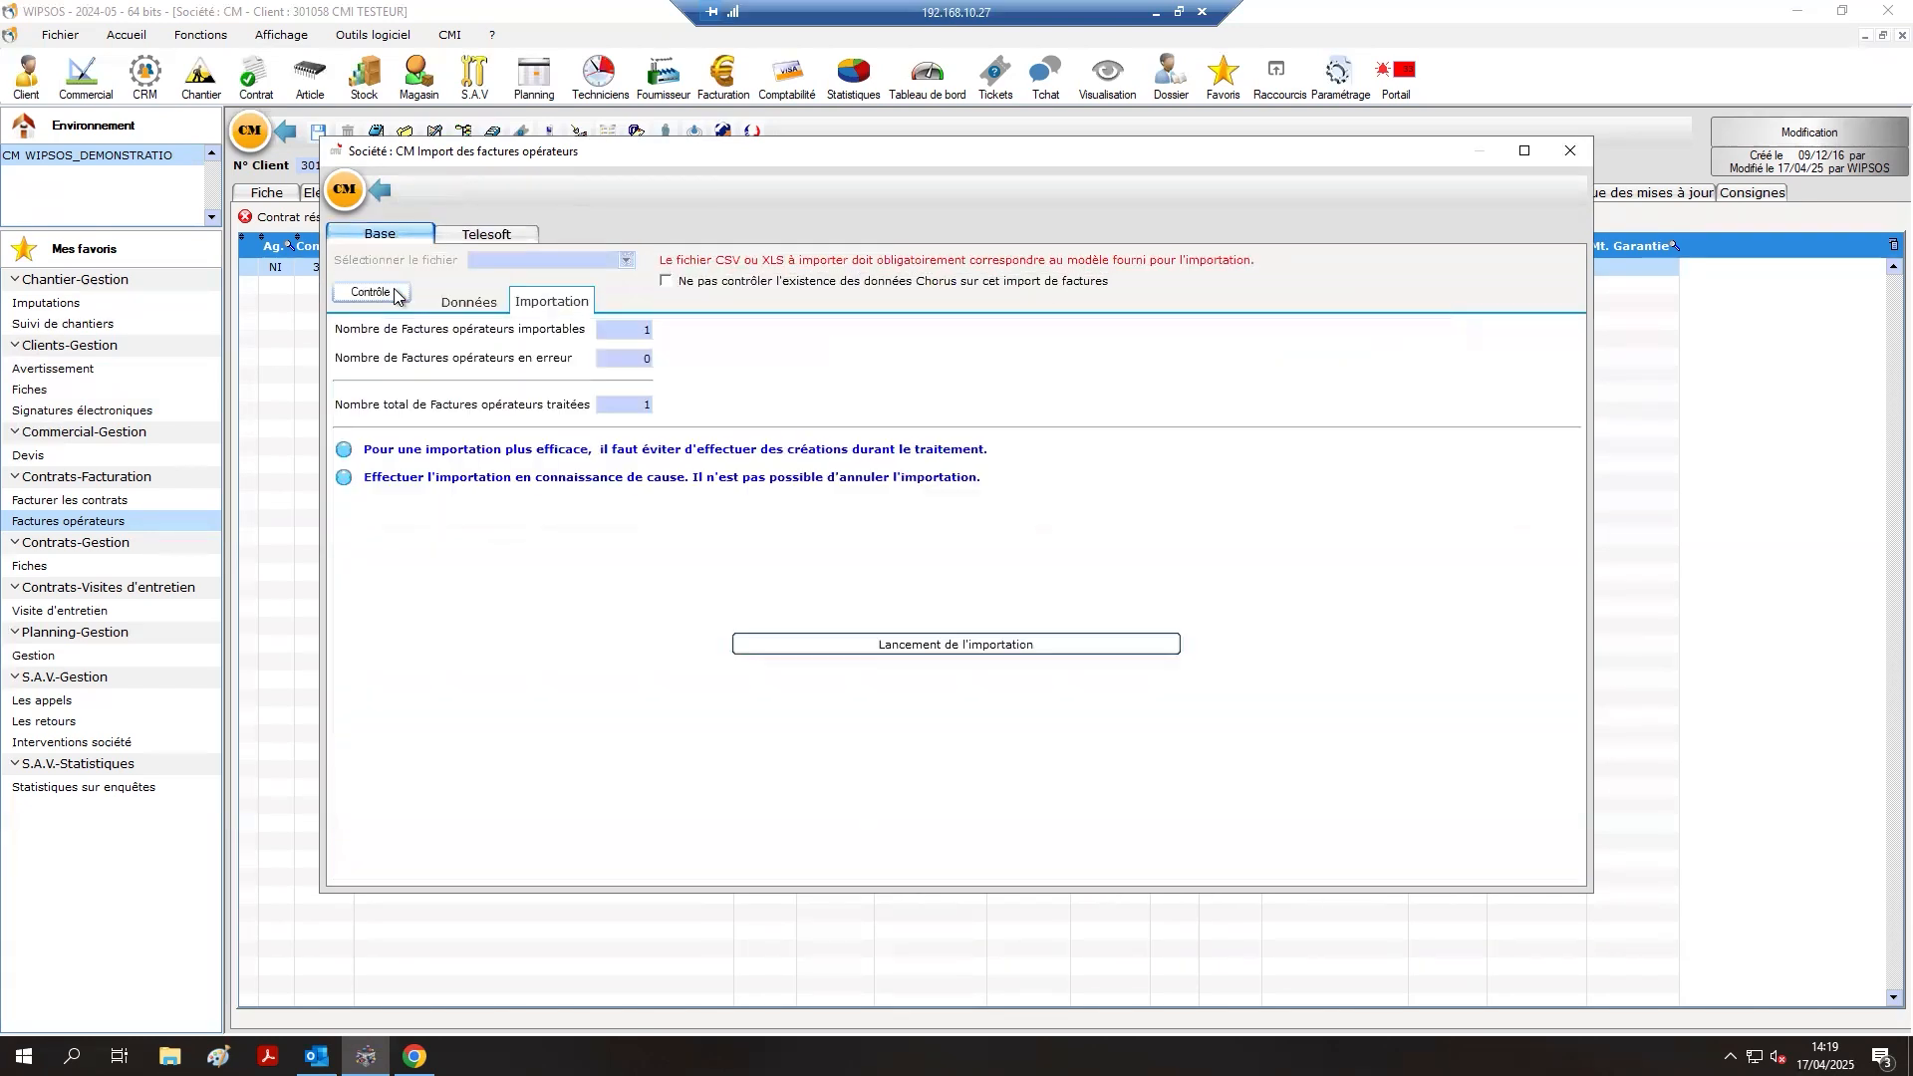
{"action": "left_click", "coordinate": [929, 645]}
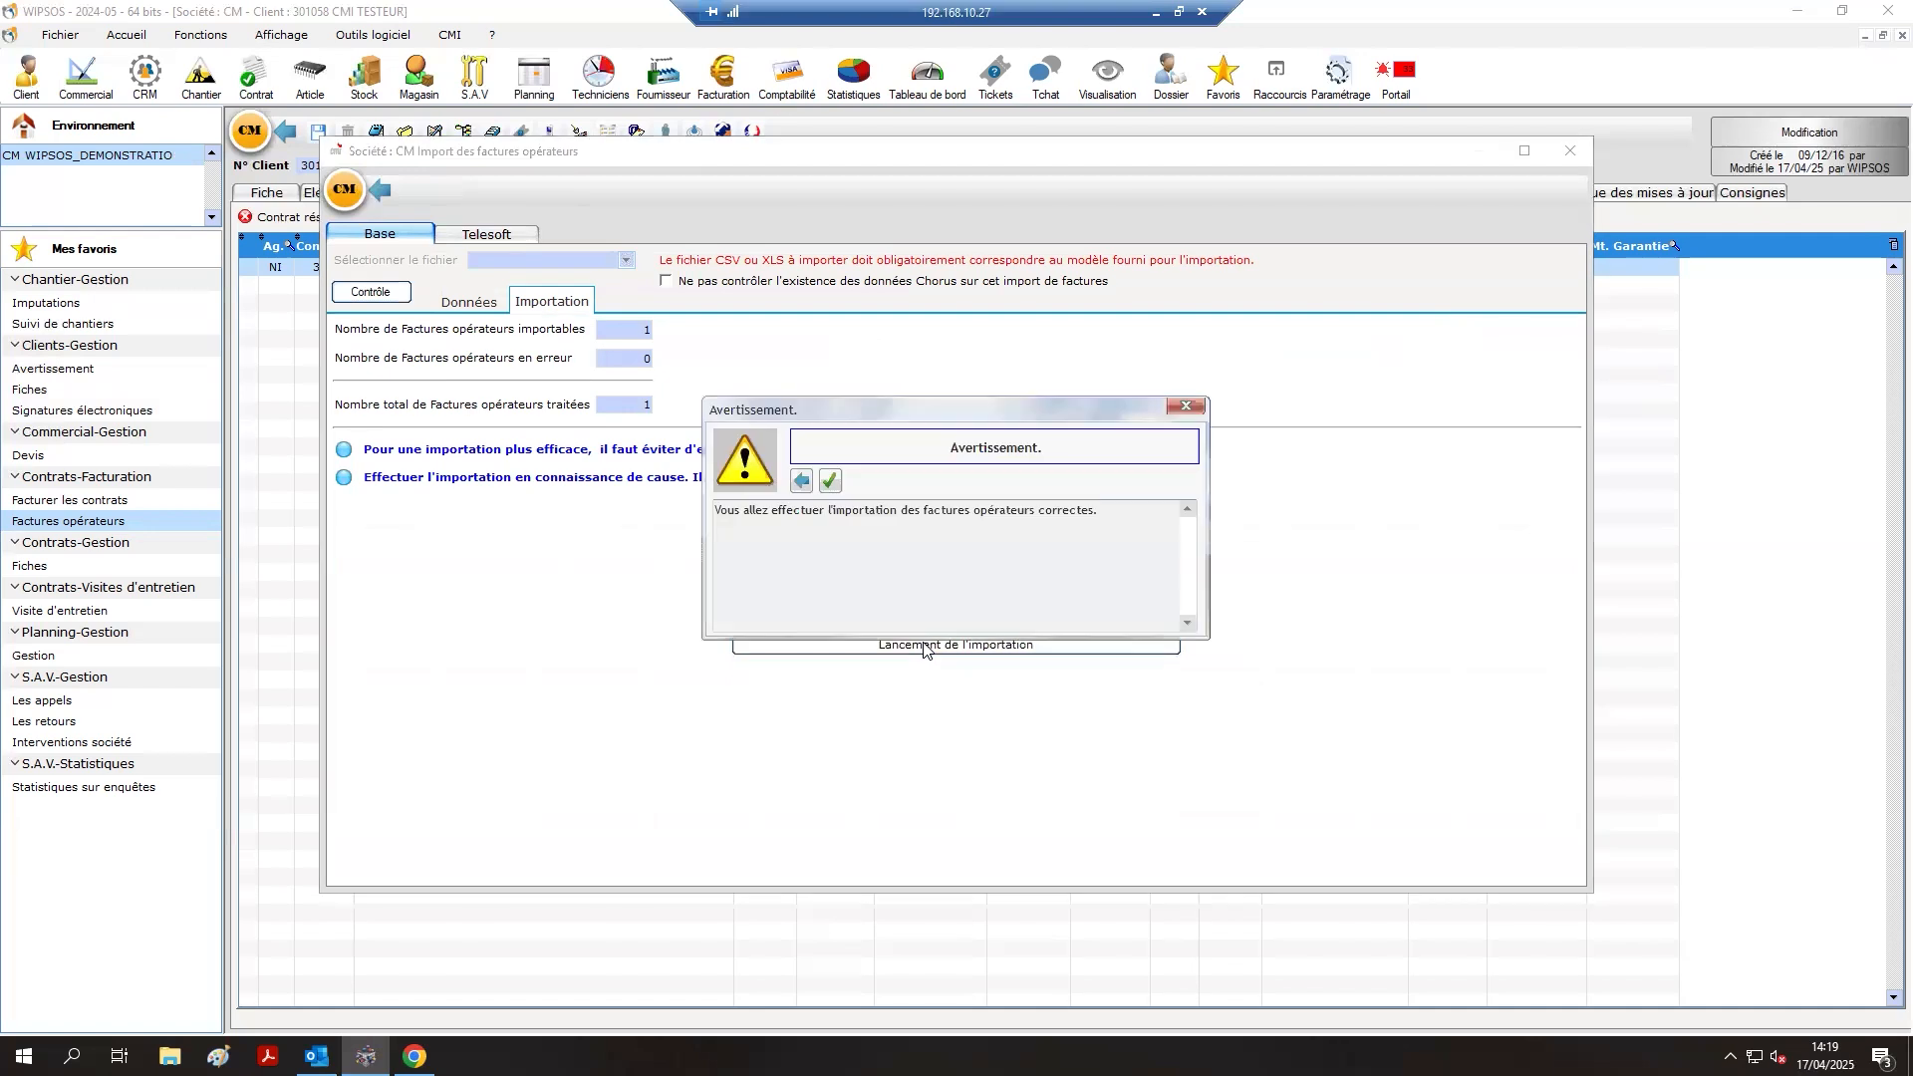
{"action": "left_click", "coordinate": [830, 481]}
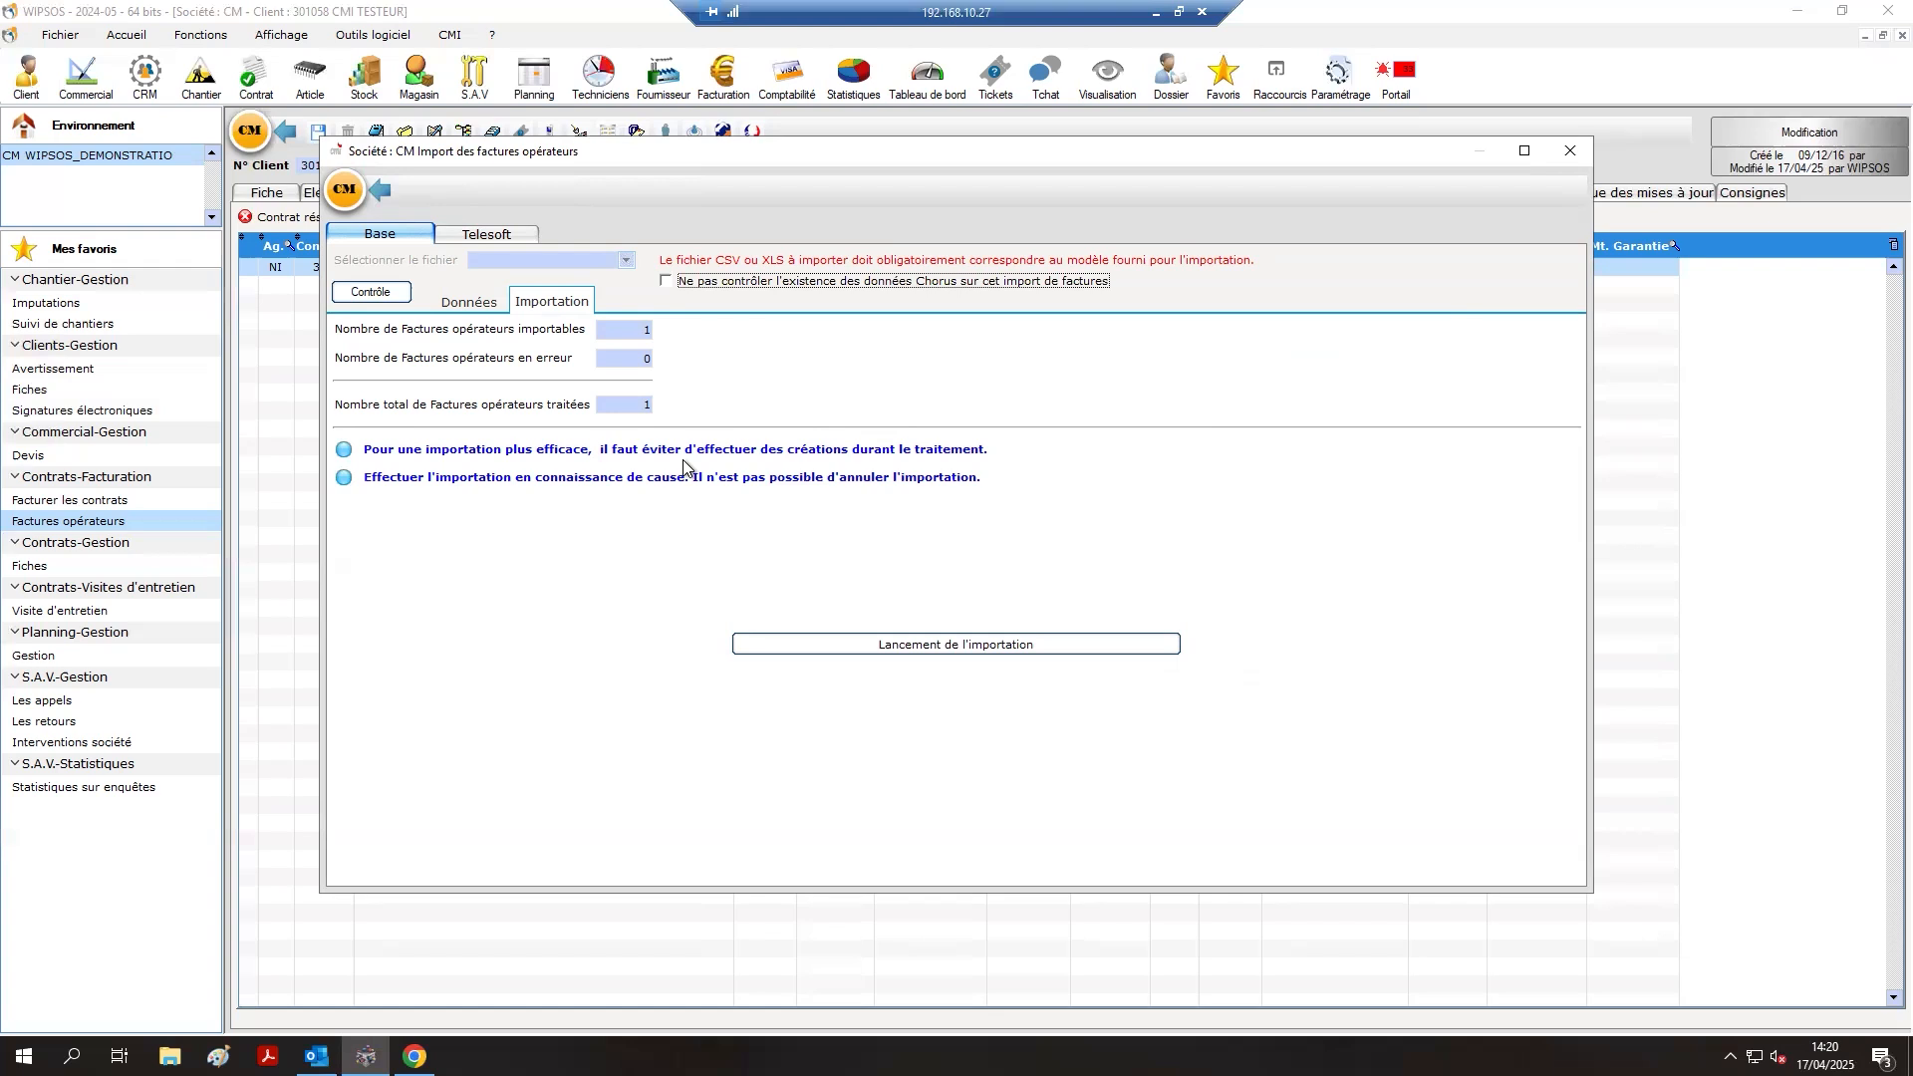
{"action": "left_click", "coordinate": [382, 189]}
Display CMI TESTEUR's payments from its client record and open the PDF of the invoice dated 01/04/2025.
{"action": "left_click", "coordinate": [285, 195]}
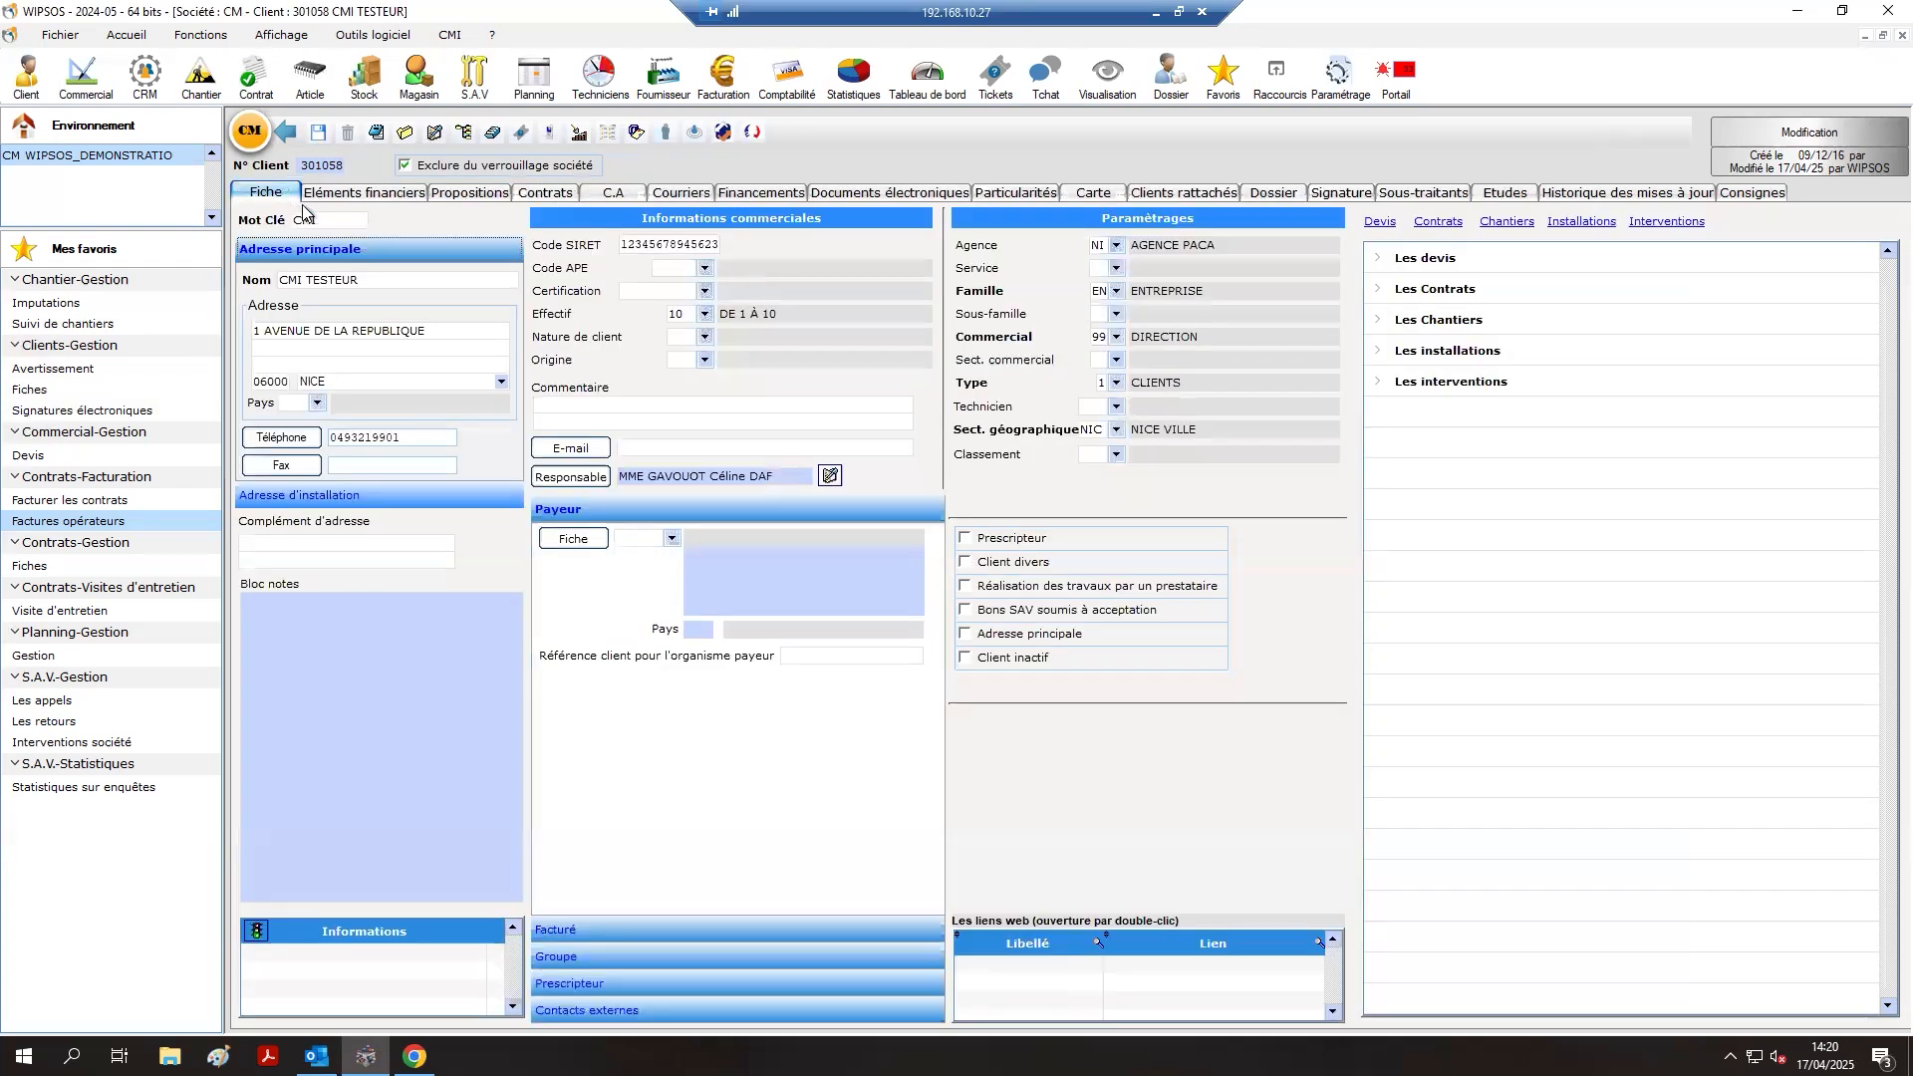
{"action": "left_click", "coordinate": [404, 136]}
{"action": "left_click", "coordinate": [842, 538]}
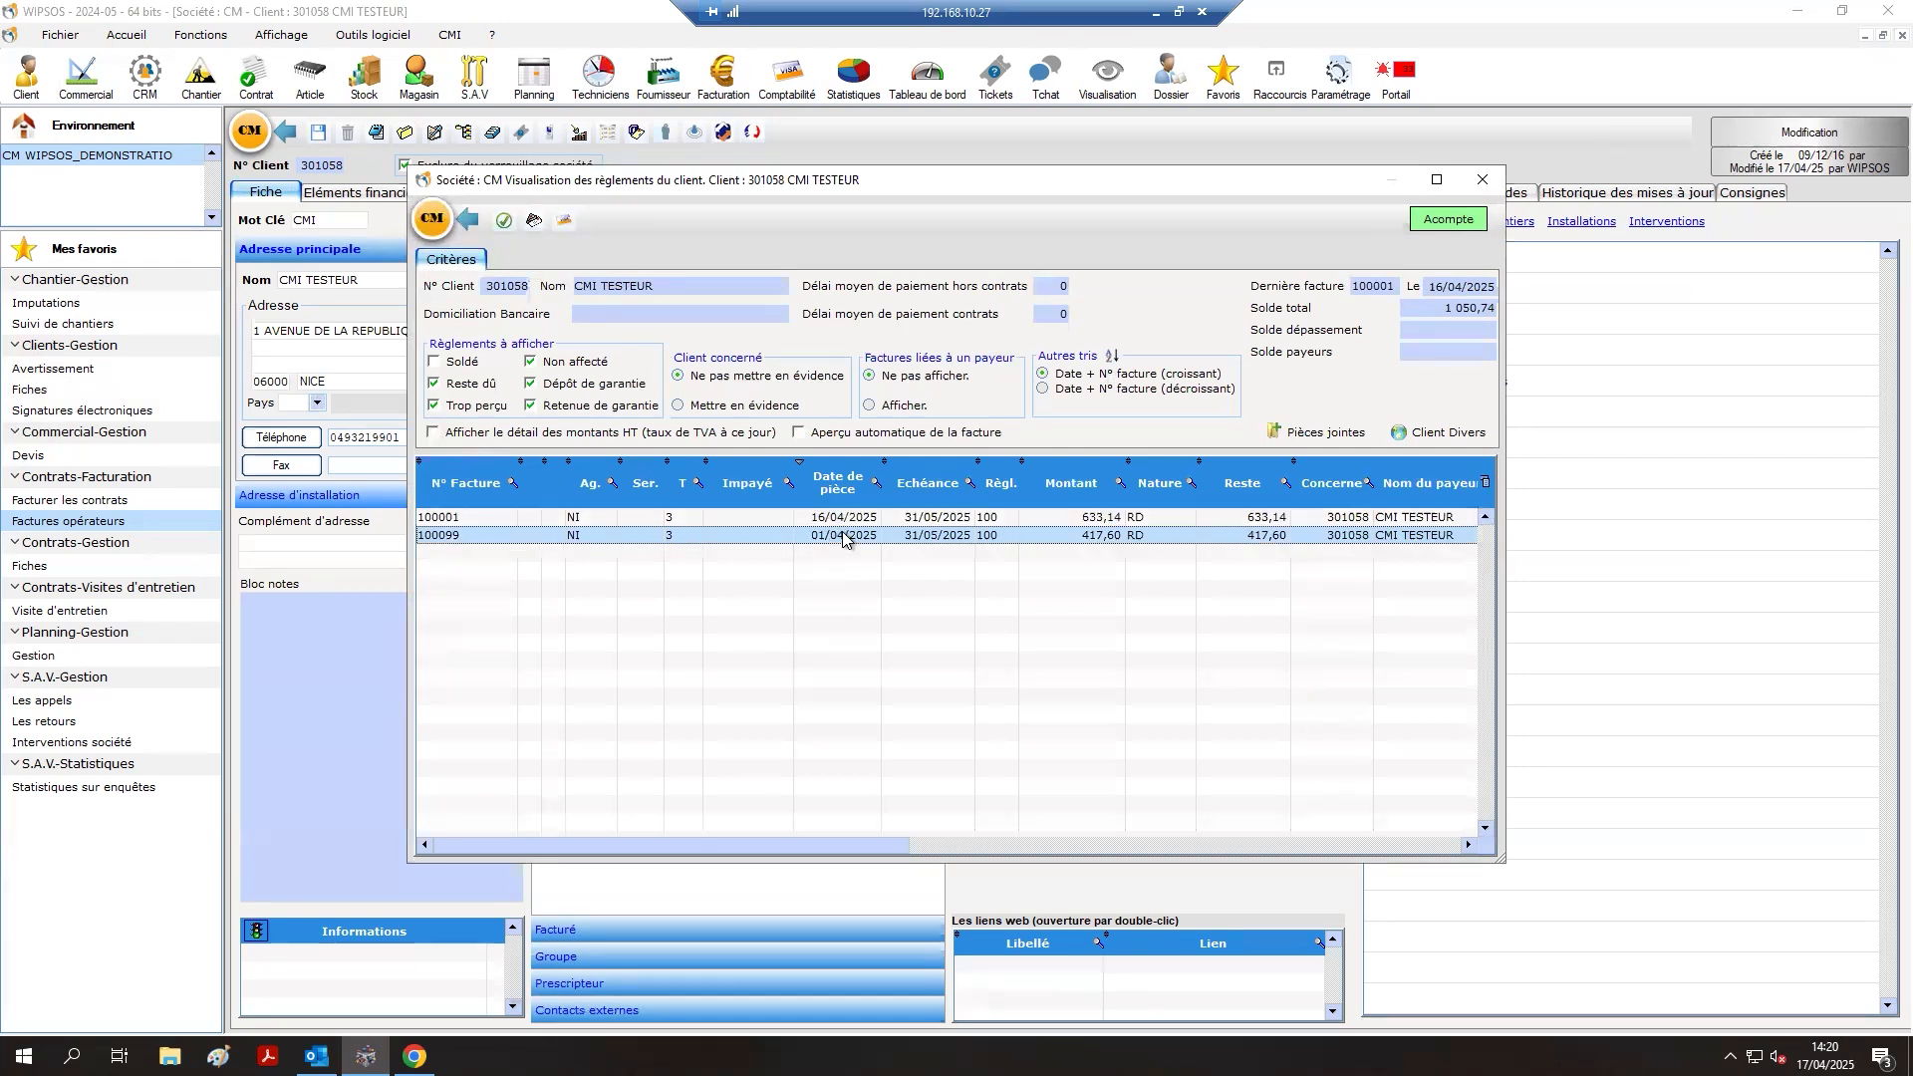
{"action": "right_click", "coordinate": [842, 539]}
{"action": "left_click", "coordinate": [876, 574]}
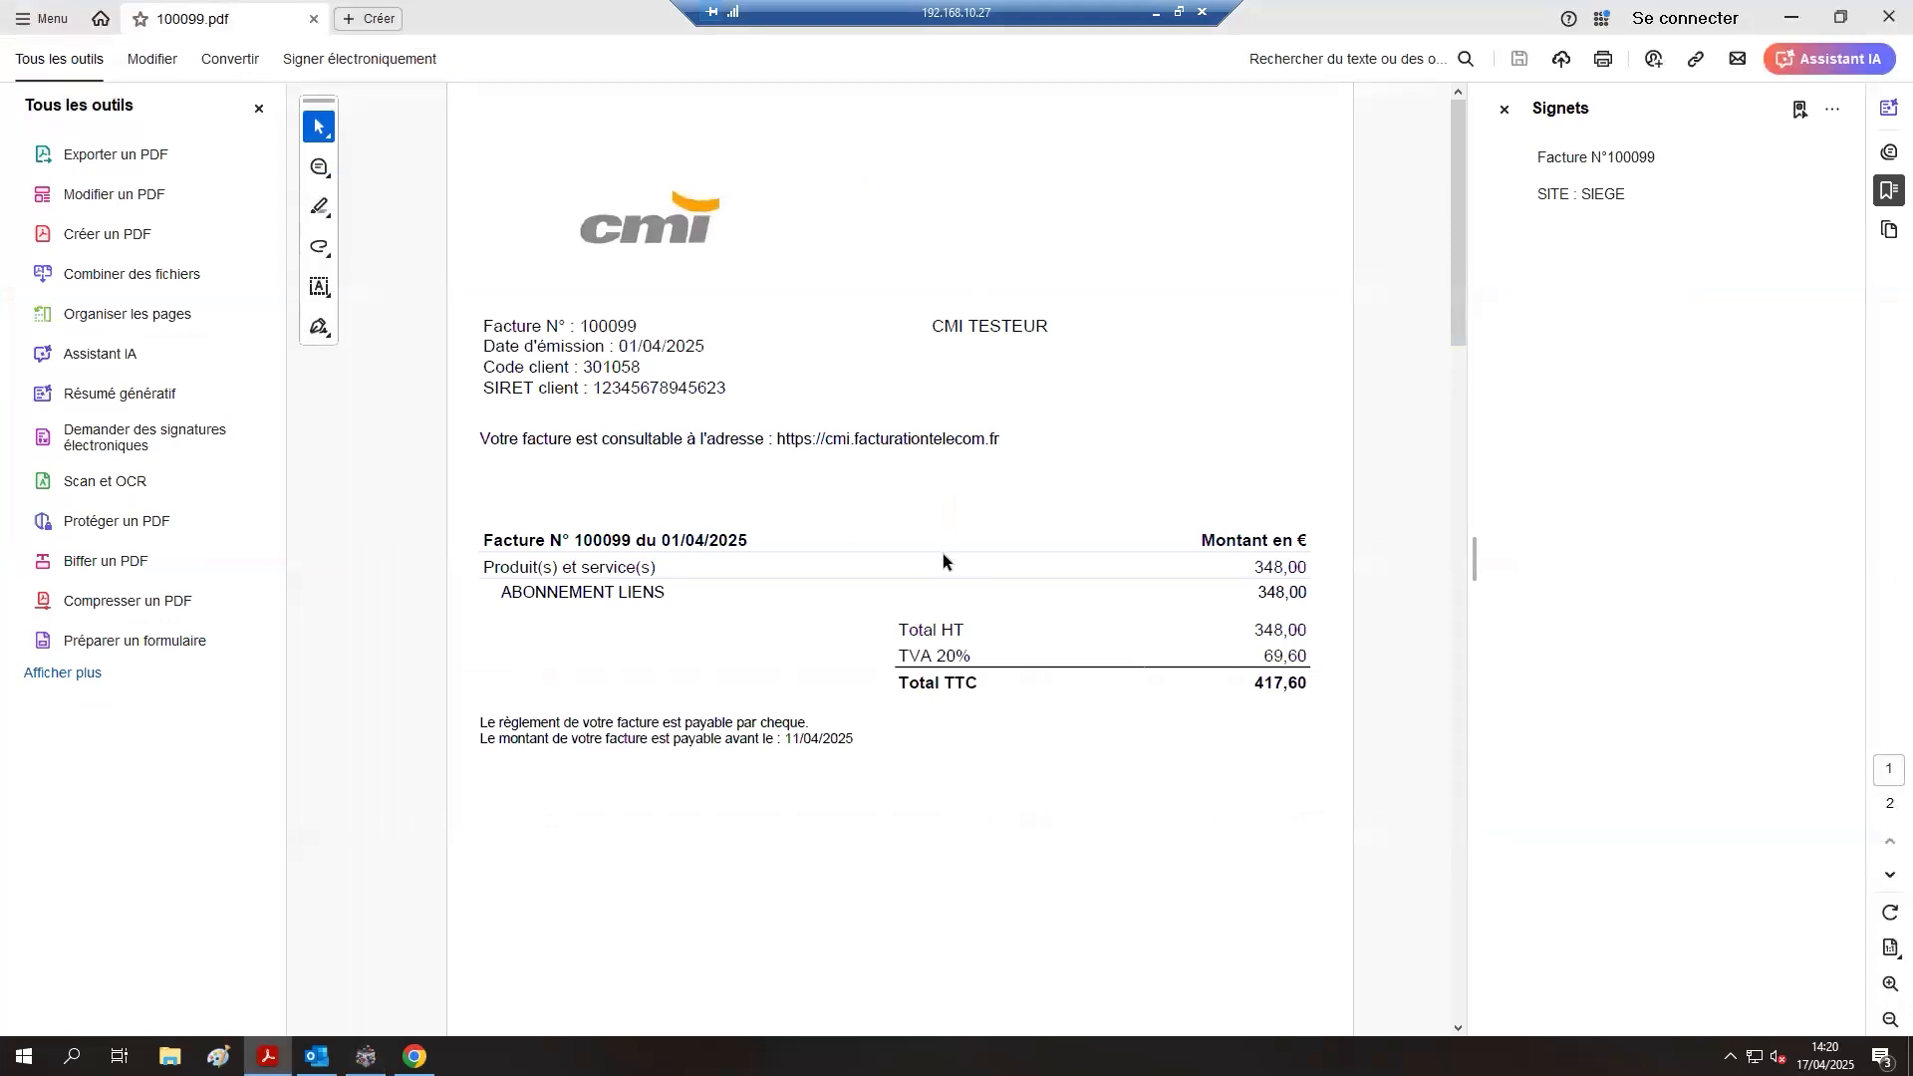
Read through the summary and site detail pages of the invoice PDF, and close it along with the client's payments window.
{"action": "scroll", "coordinate": [918, 565], "scroll_direction": "down", "scroll_amount": 1}
{"action": "scroll", "coordinate": [918, 565], "scroll_direction": "down", "scroll_amount": 4}
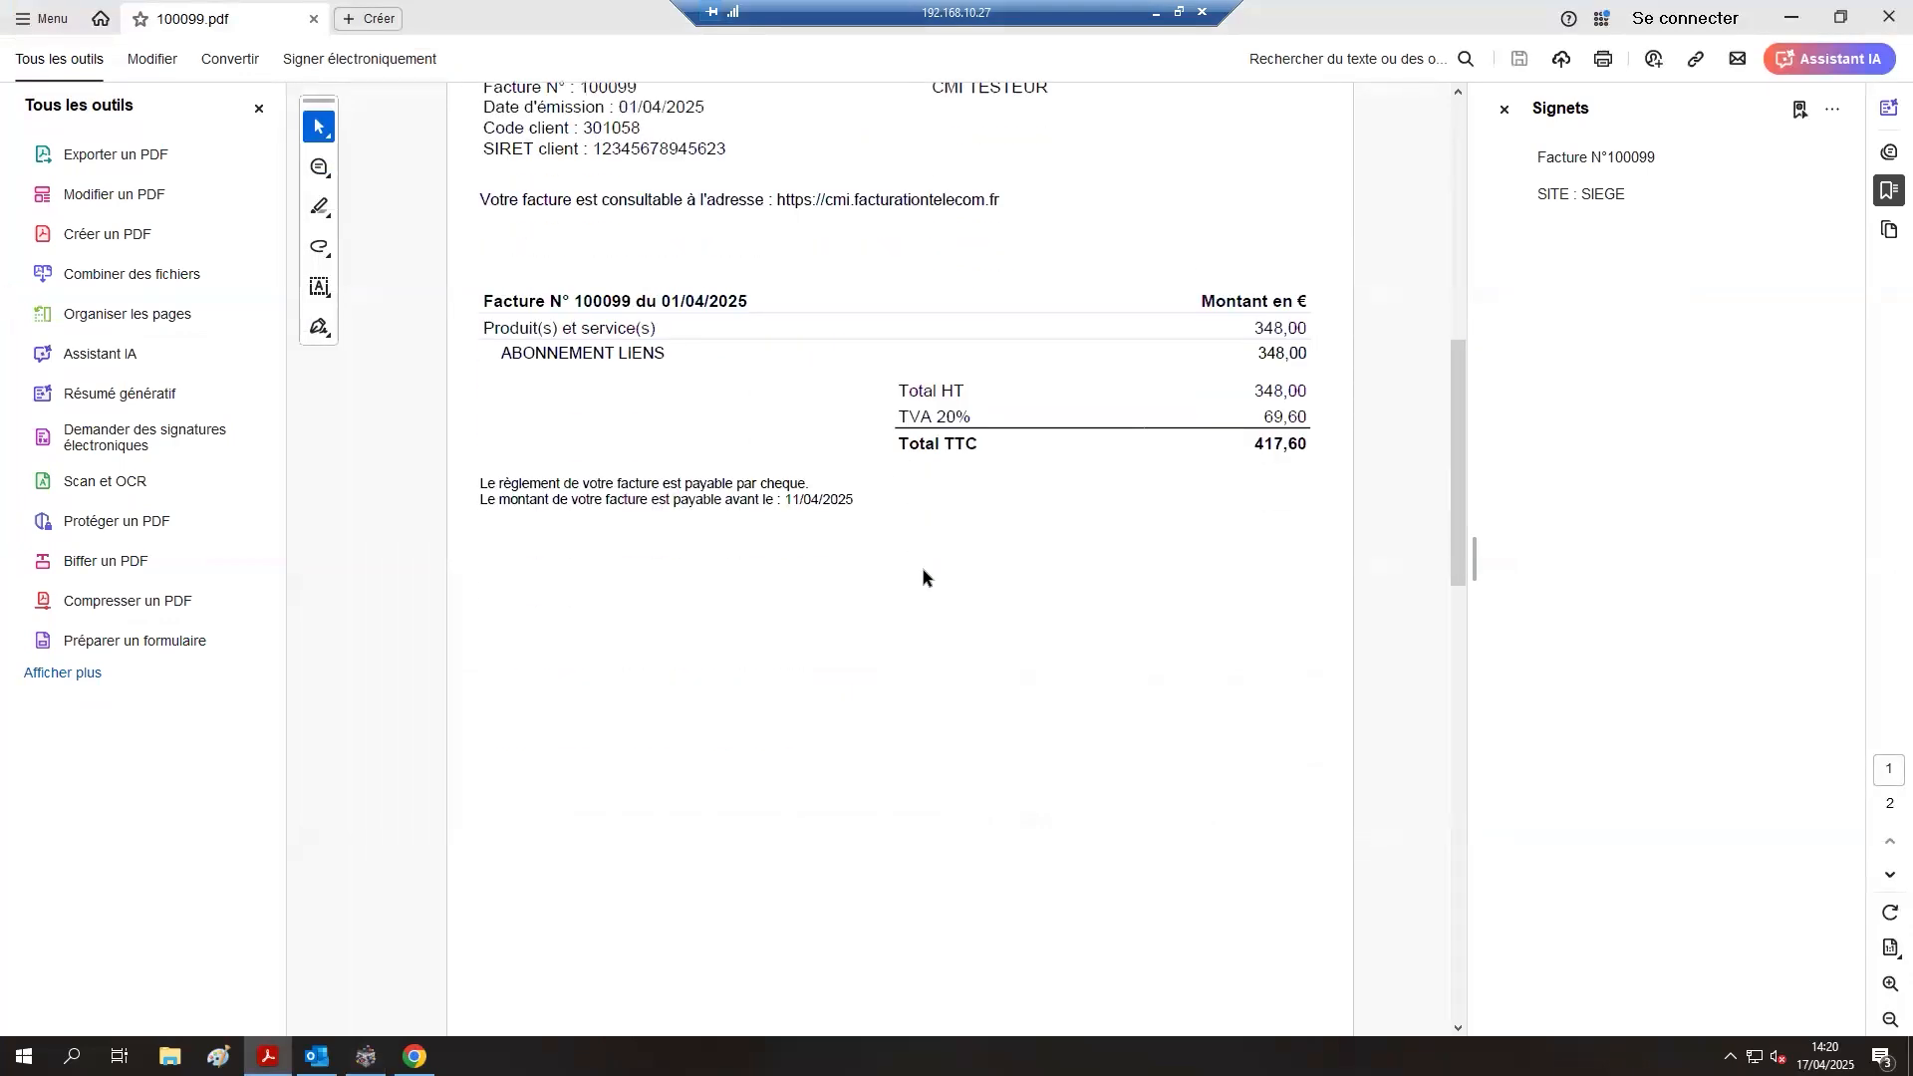
{"action": "scroll", "coordinate": [924, 578], "scroll_direction": "down", "scroll_amount": 3}
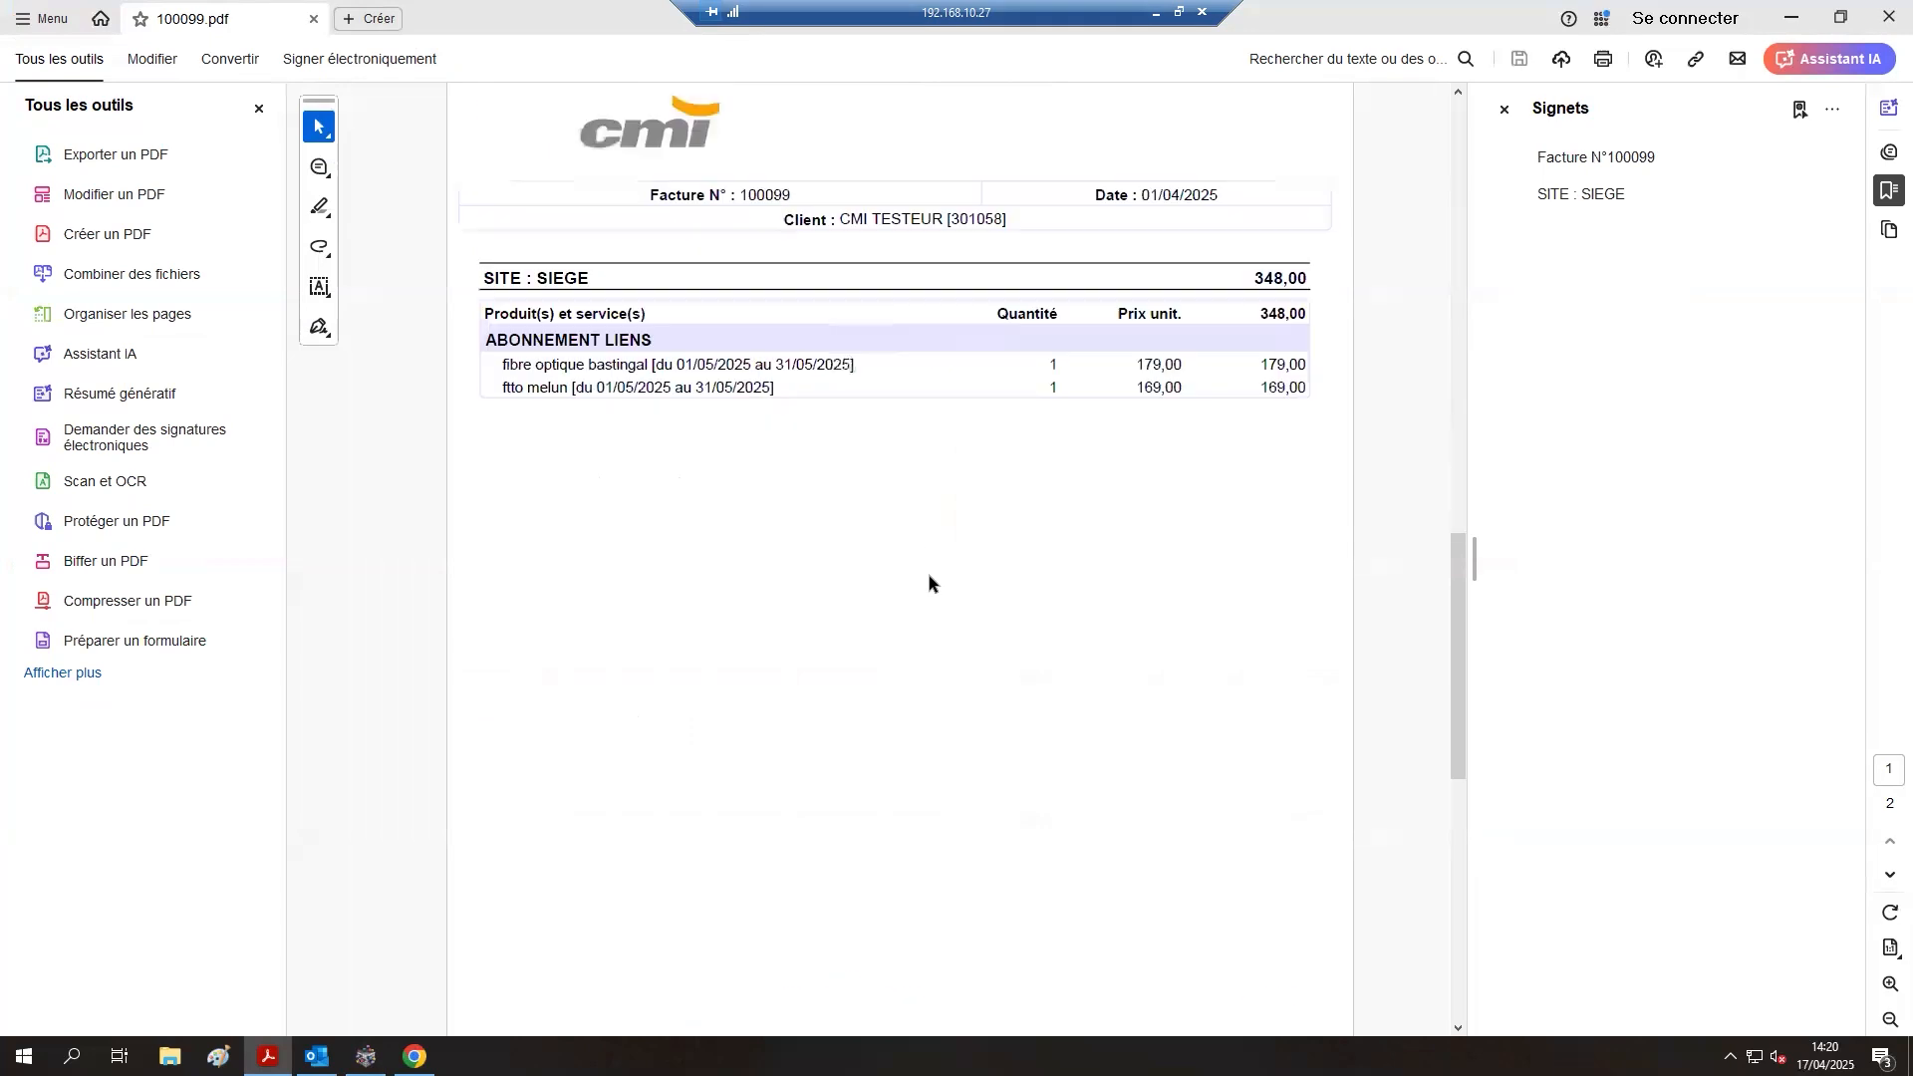
{"action": "scroll", "coordinate": [928, 573], "scroll_direction": "down", "scroll_amount": 1}
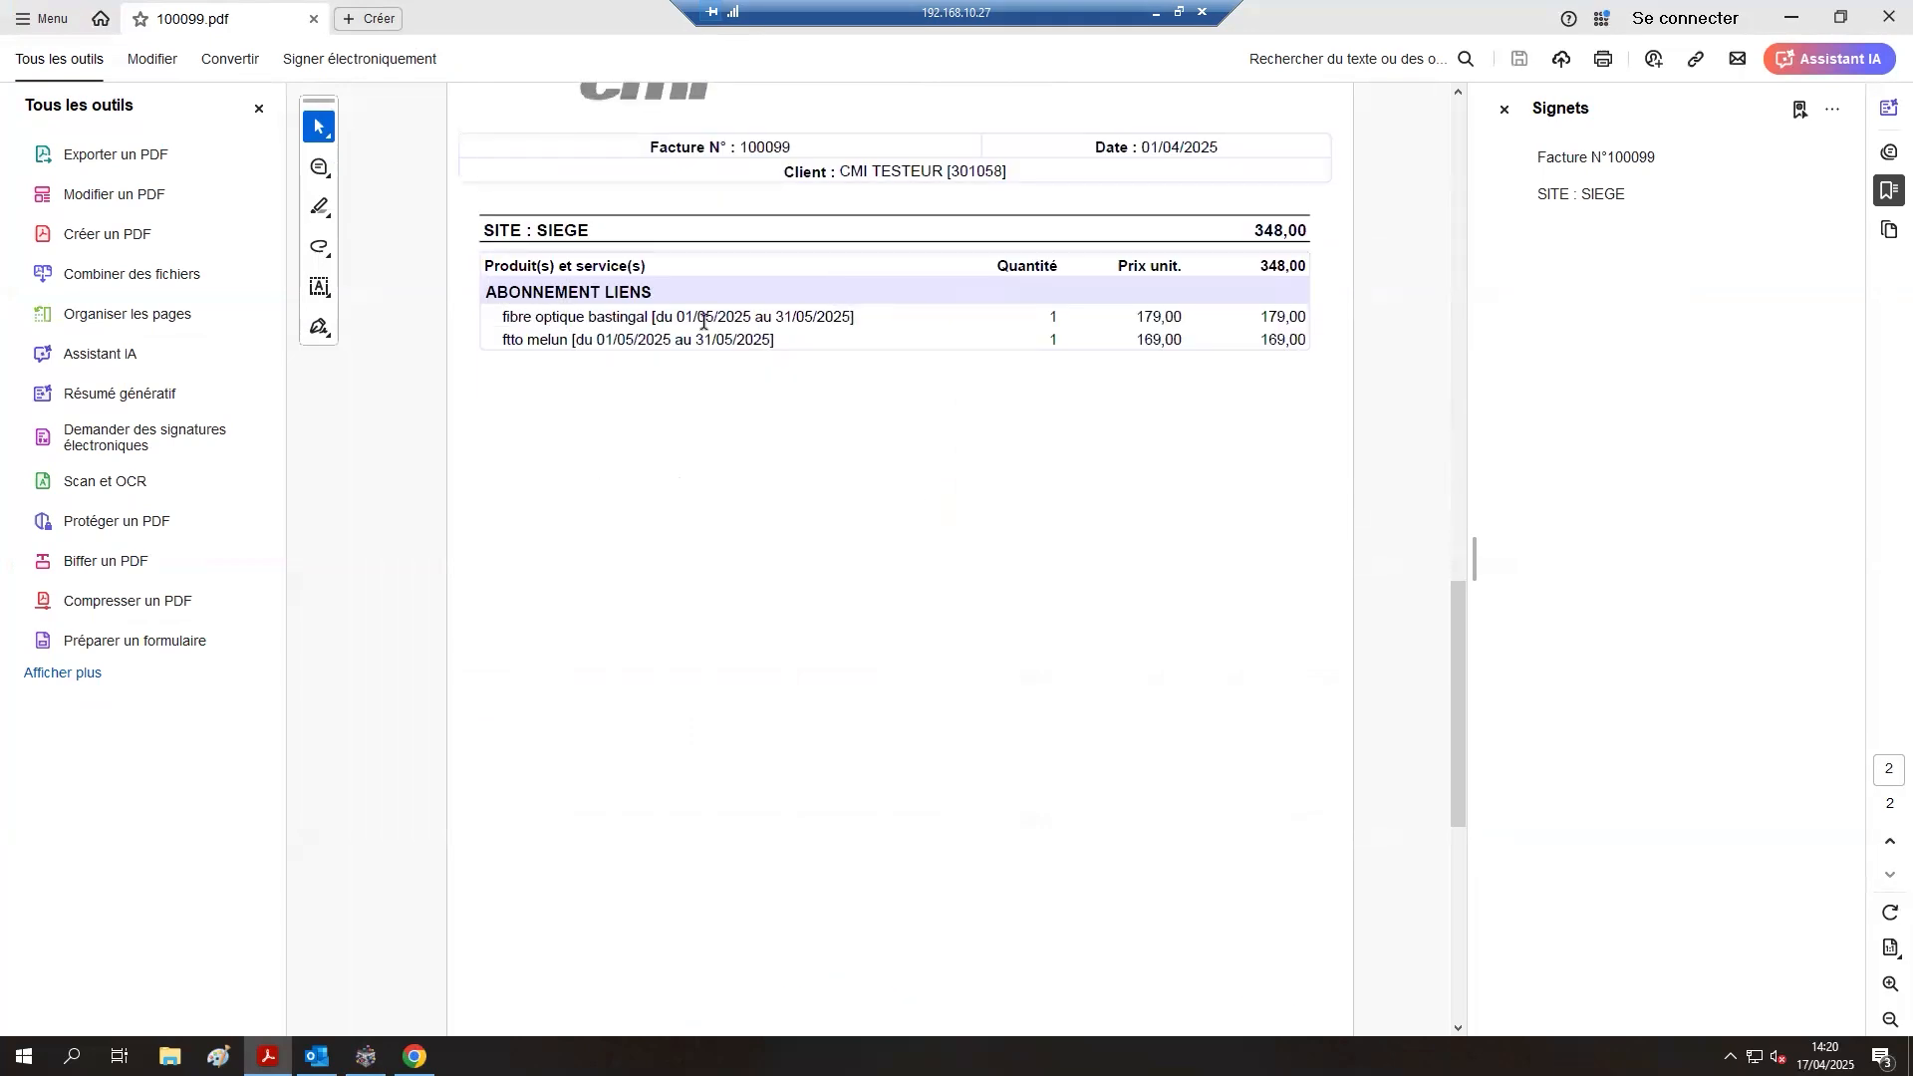
{"action": "scroll", "coordinate": [999, 426], "scroll_direction": "down", "scroll_amount": 4}
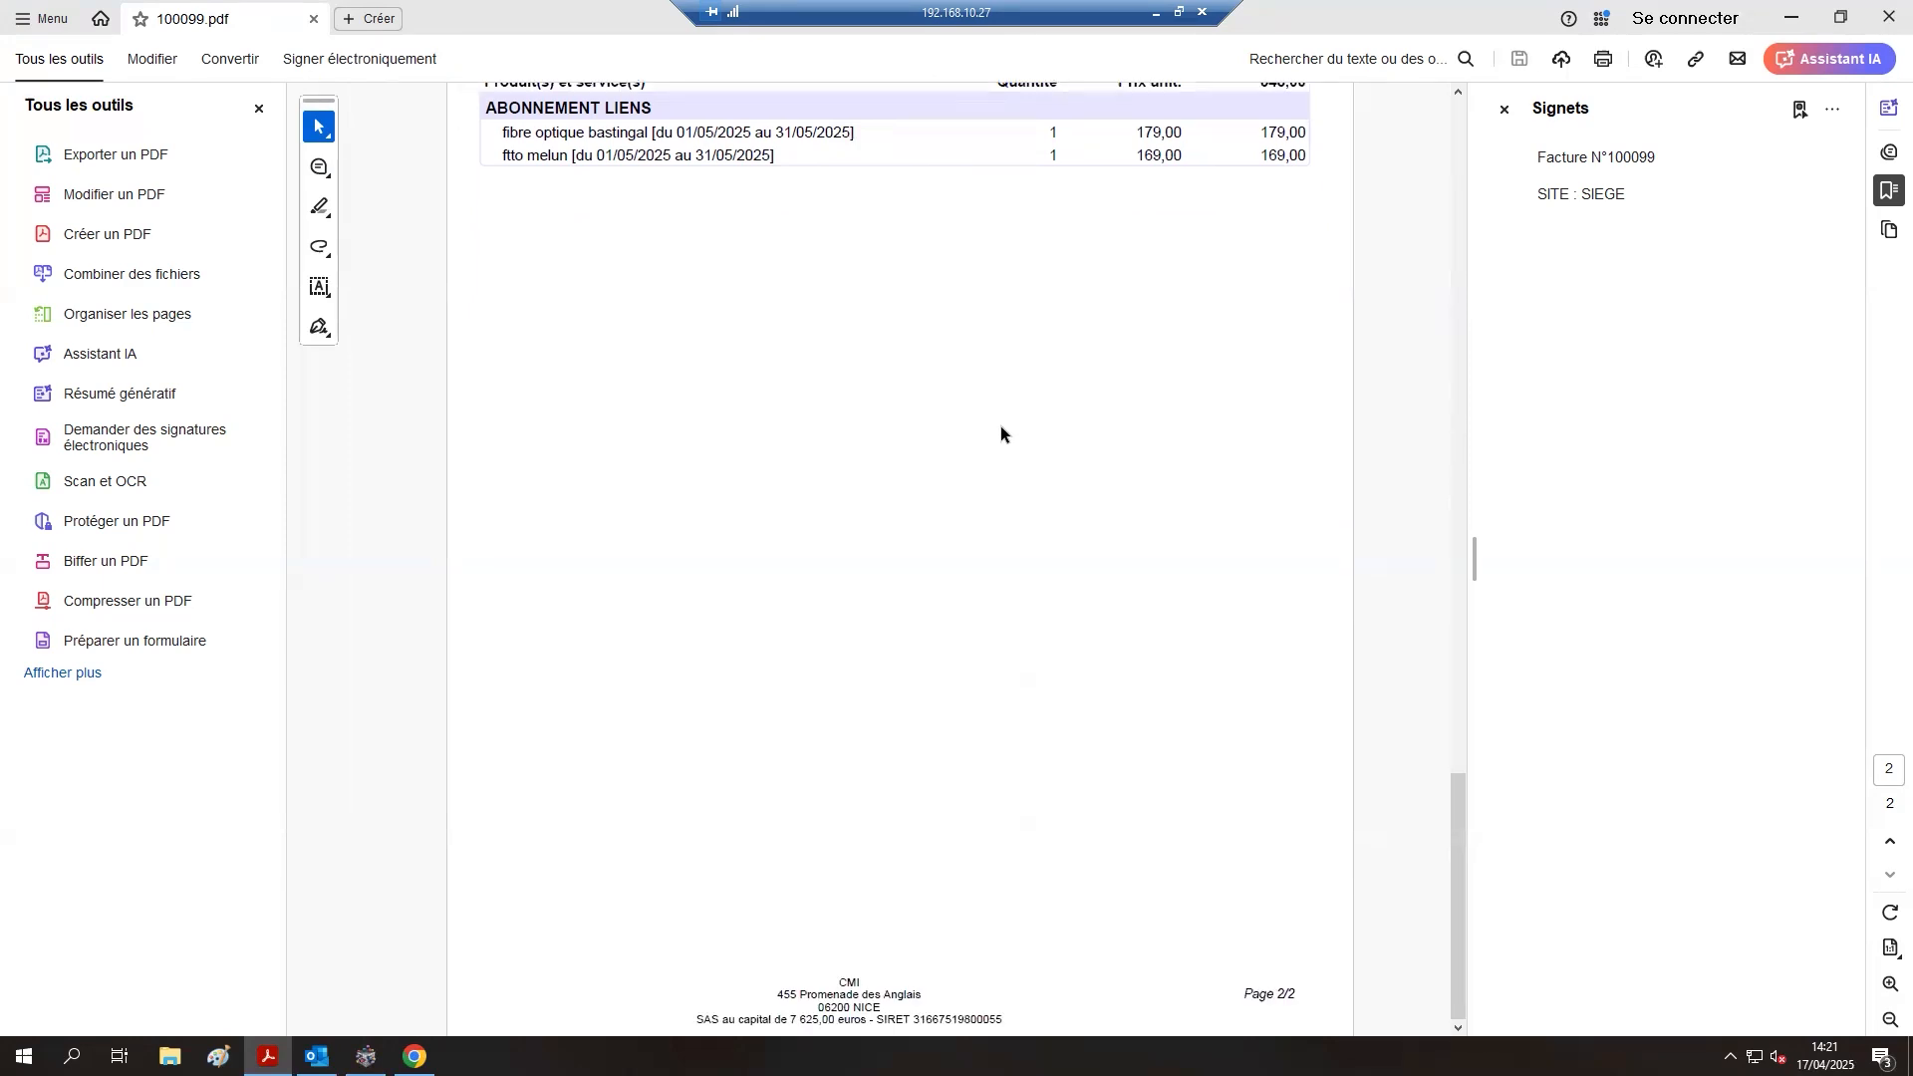
{"action": "scroll", "coordinate": [999, 427], "scroll_direction": "up", "scroll_amount": 12}
{"action": "left_click", "coordinate": [1889, 15]}
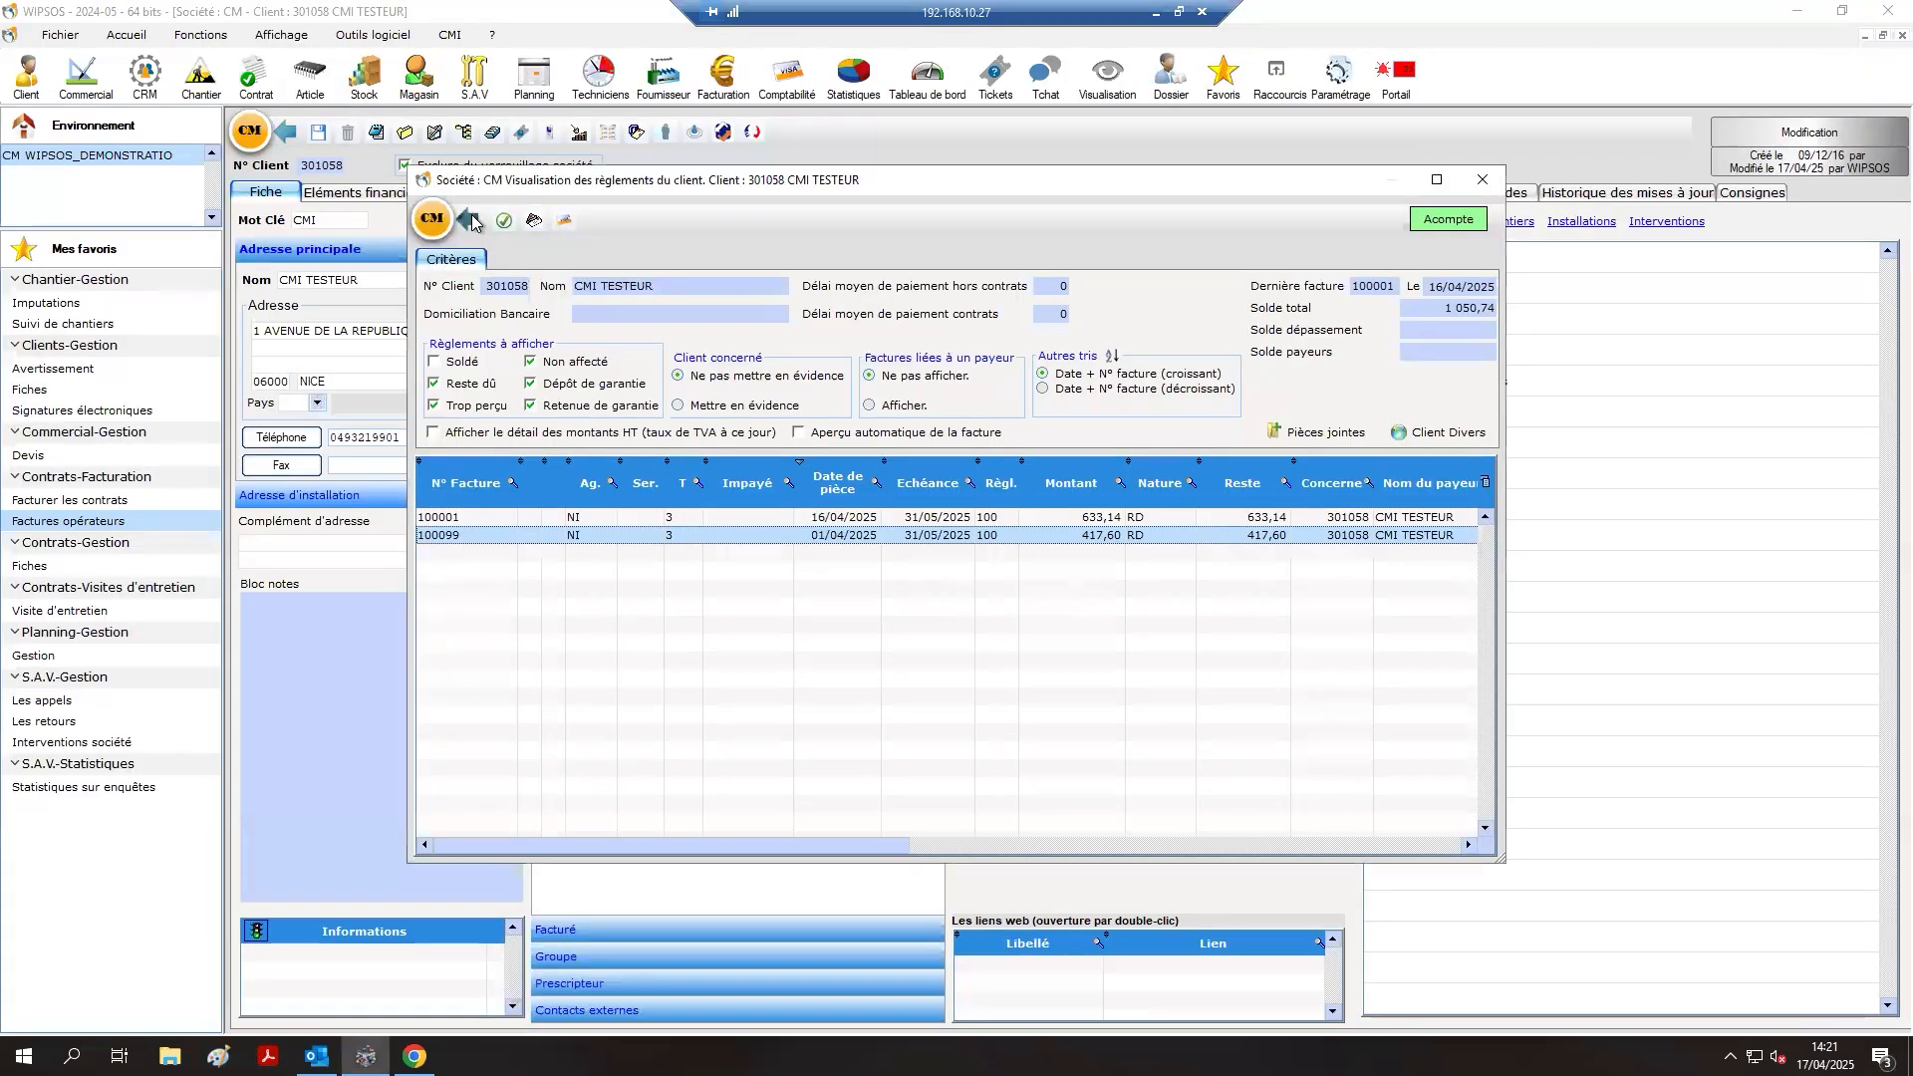
{"action": "left_click", "coordinate": [468, 219]}
Open the client's Telesoft operator contract from its record and display the contract's profitability analysis.
{"action": "left_click", "coordinate": [542, 193]}
{"action": "double_click", "coordinate": [505, 272]}
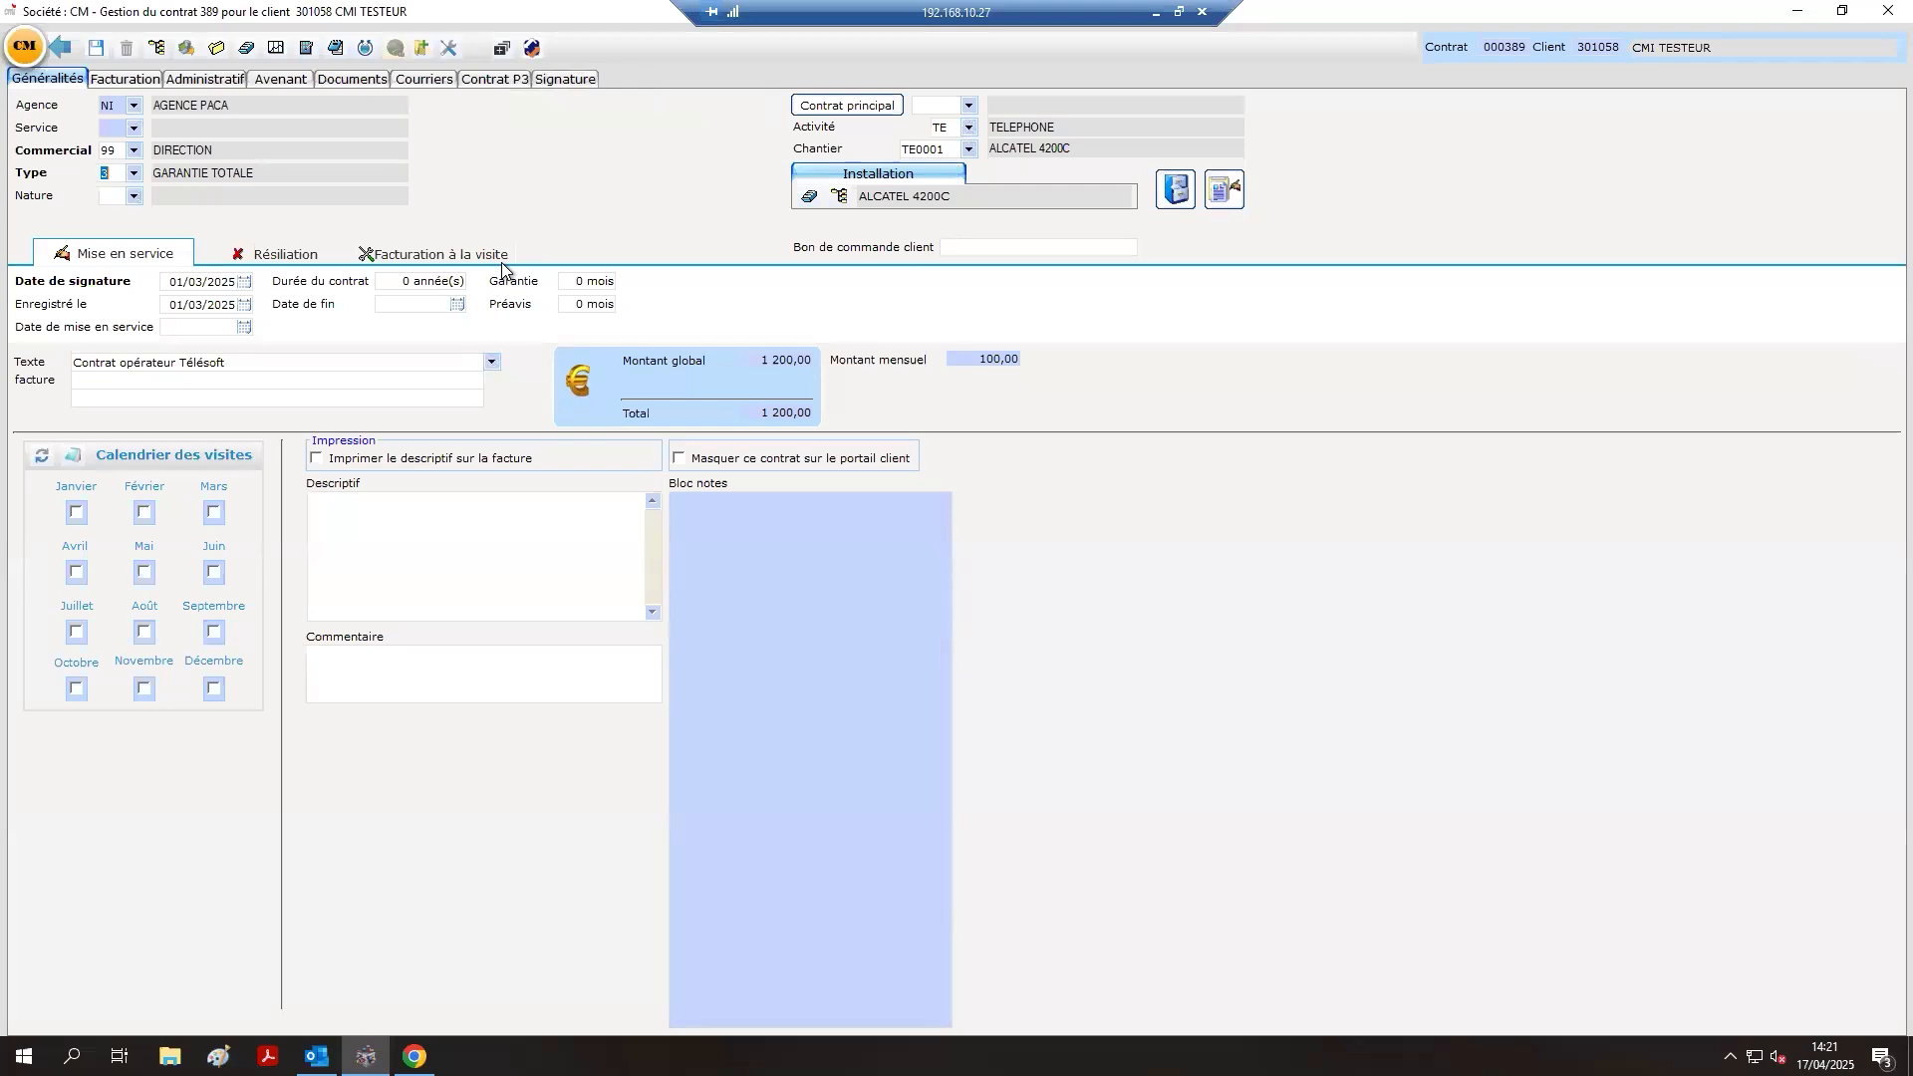
{"action": "left_click", "coordinate": [307, 49]}
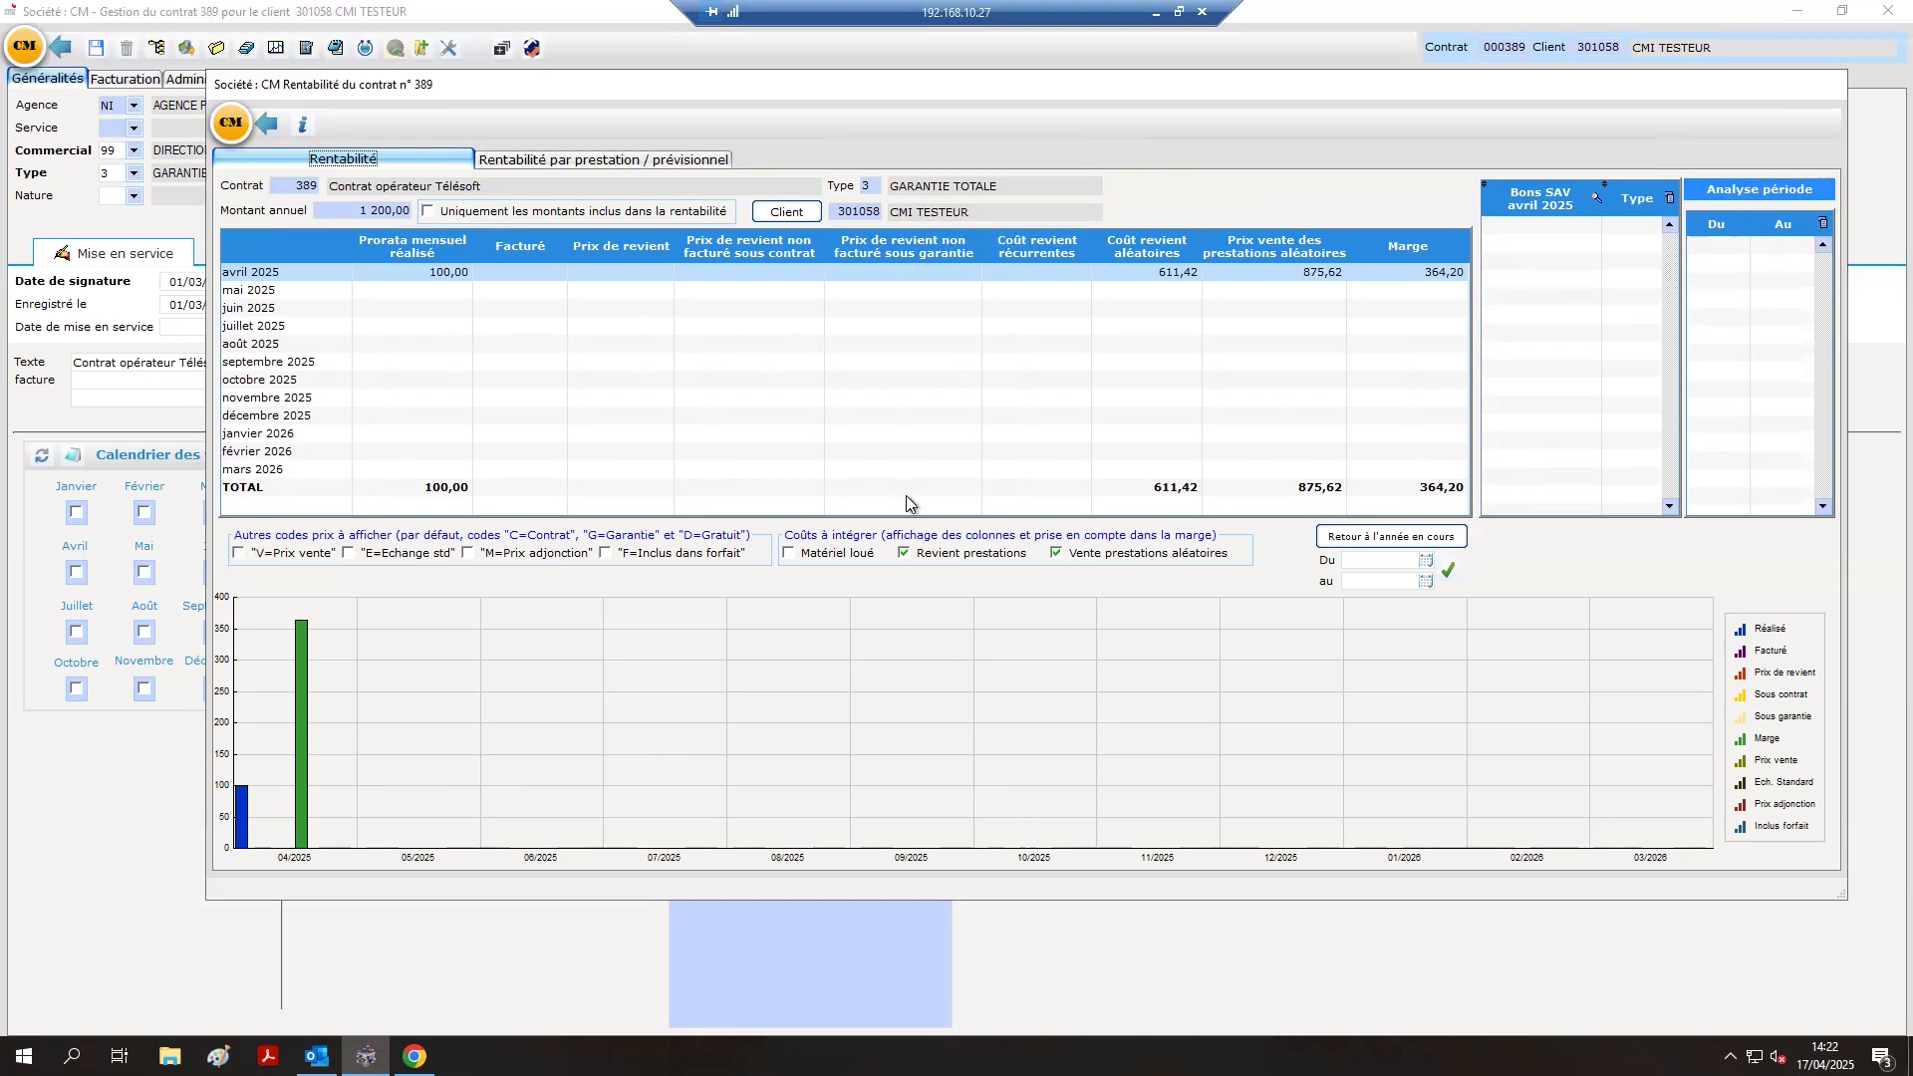
Close the profitability analysis, leave the contract and return to the main sheet of the client record.
{"action": "left_click", "coordinate": [266, 124]}
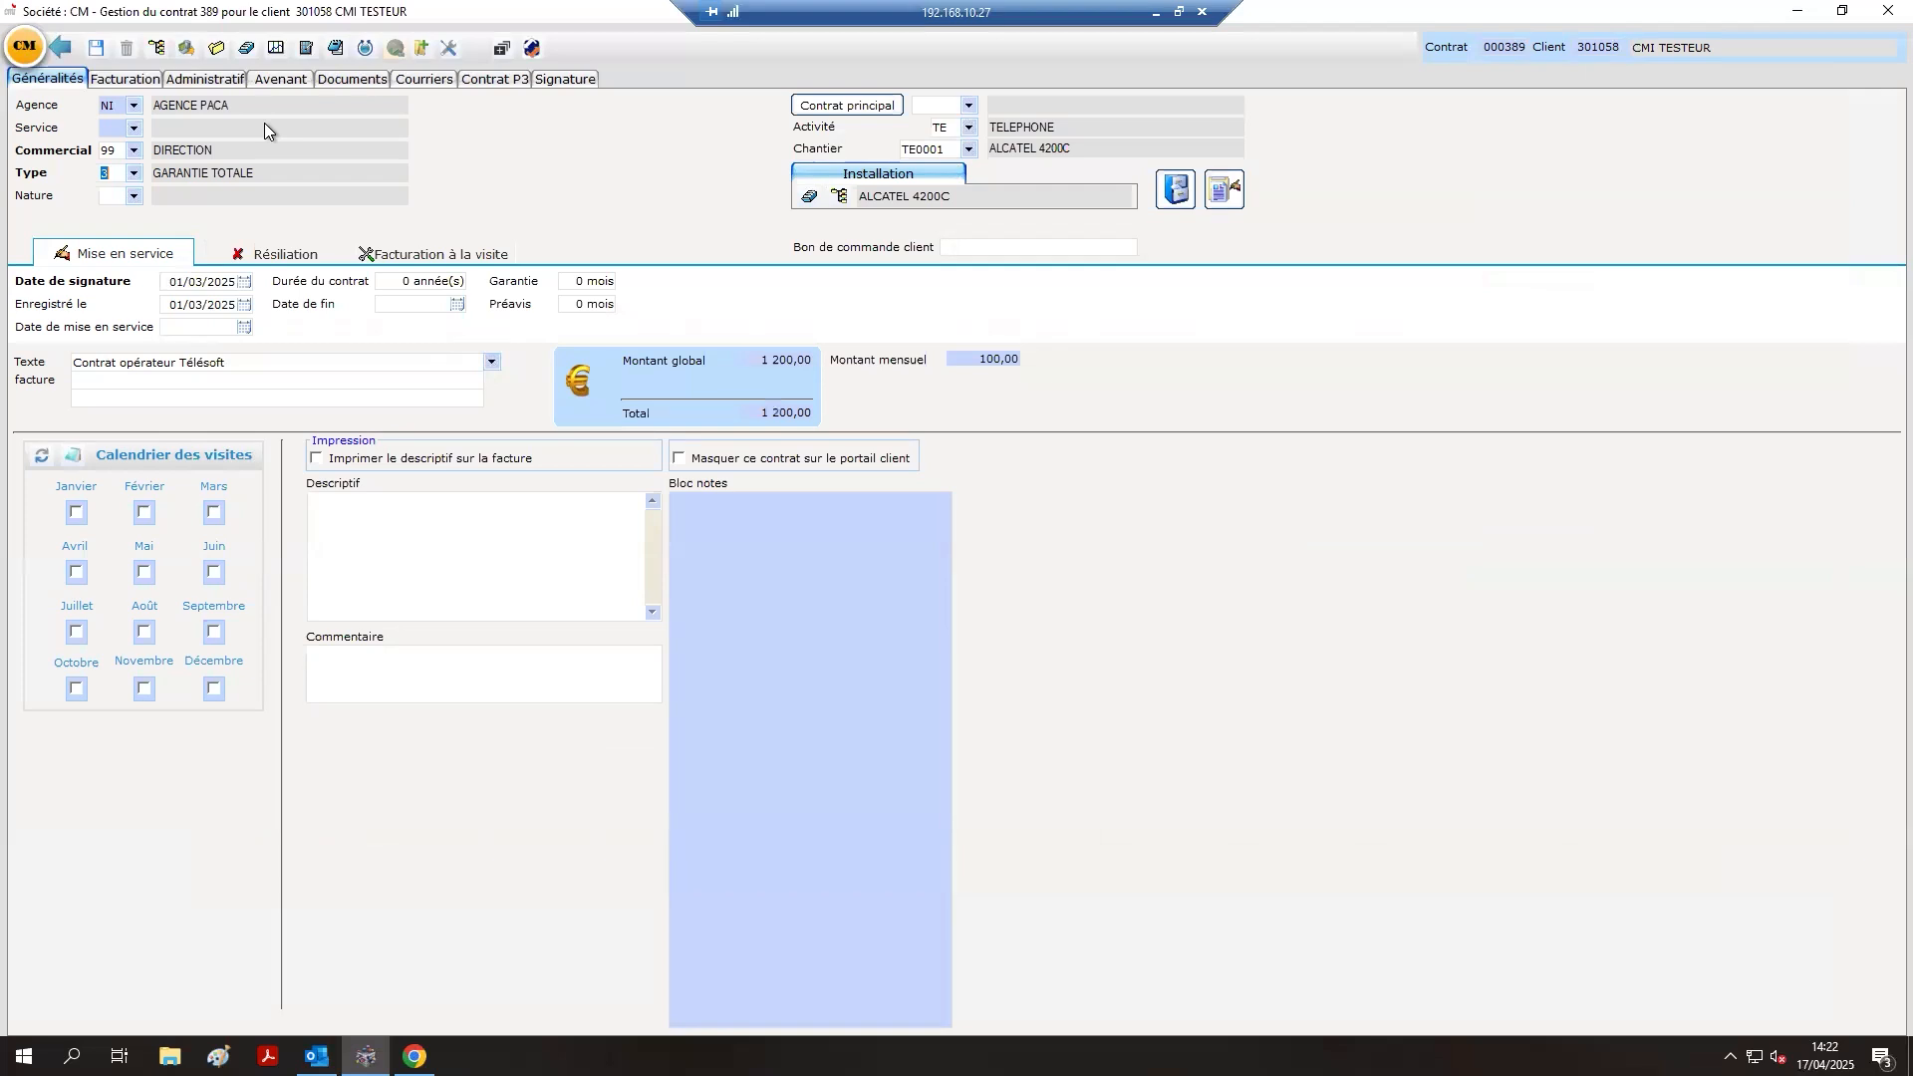
{"action": "left_click", "coordinate": [60, 48]}
{"action": "left_click", "coordinate": [289, 190]}
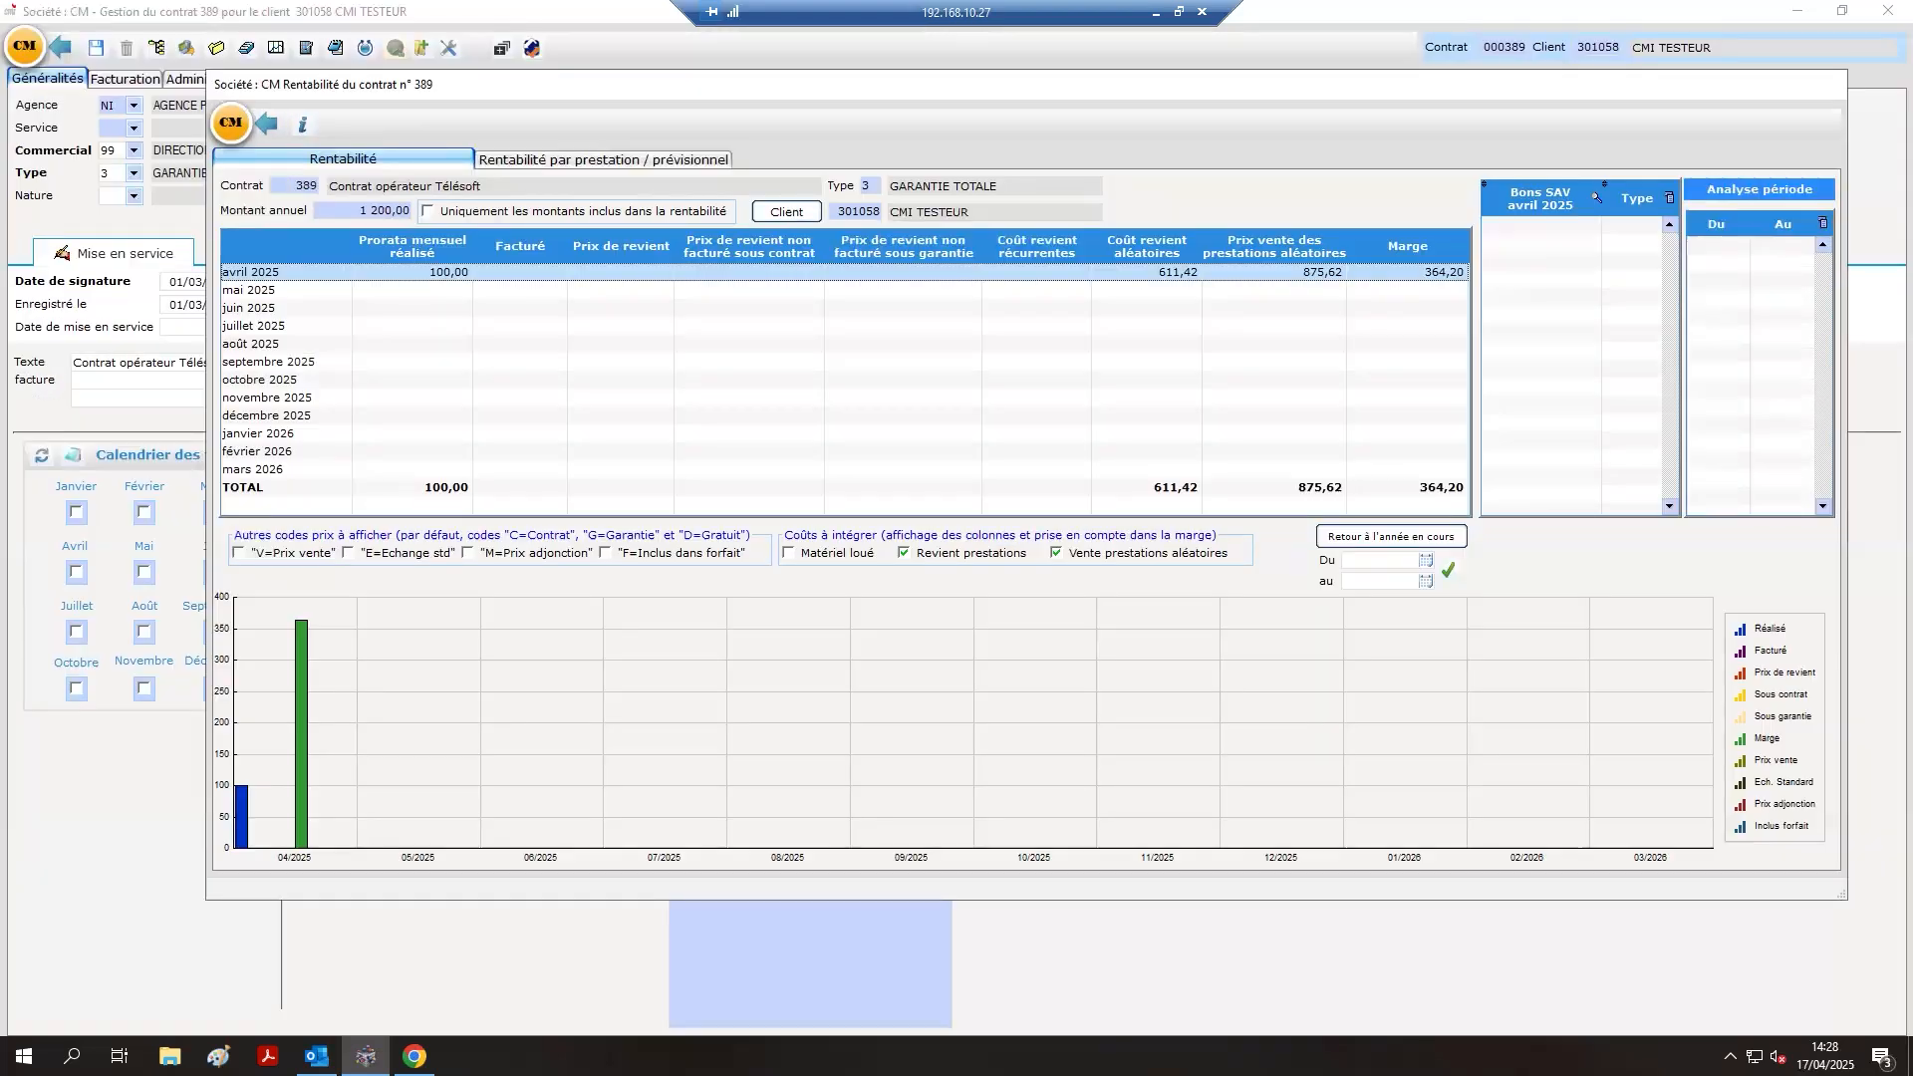